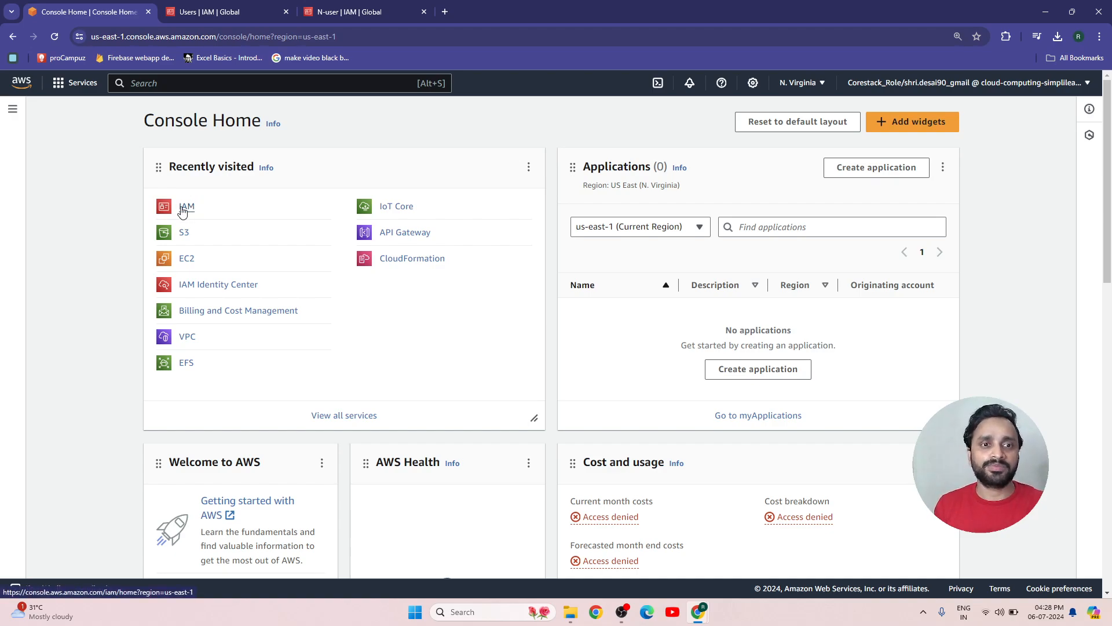
Open M-user from the IAM users list and review its attached permissions policies
click(182, 208)
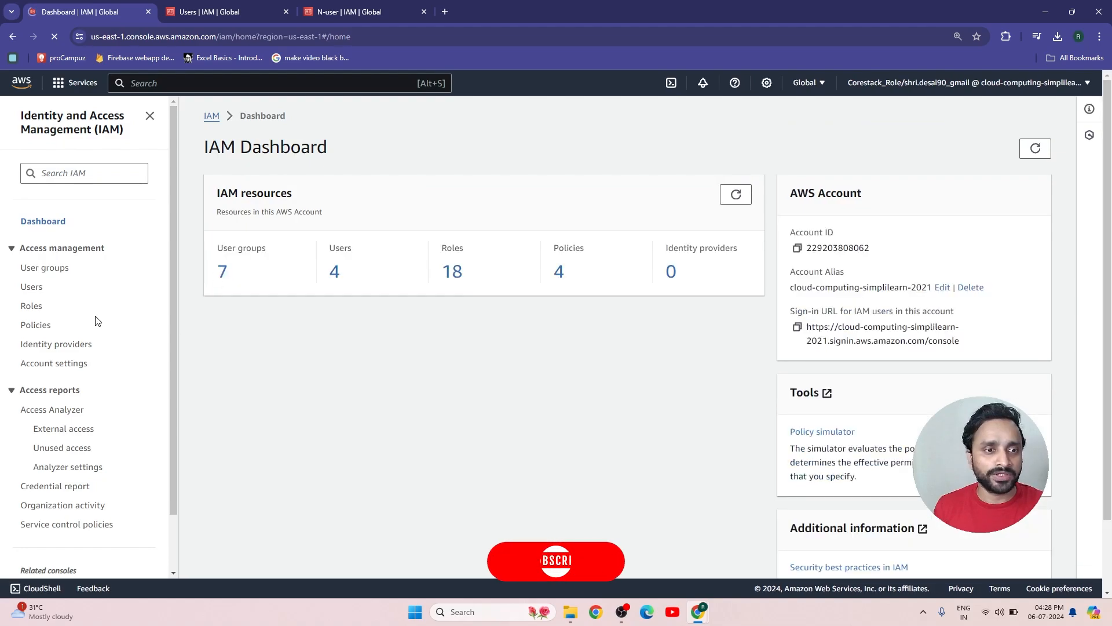
click(32, 288)
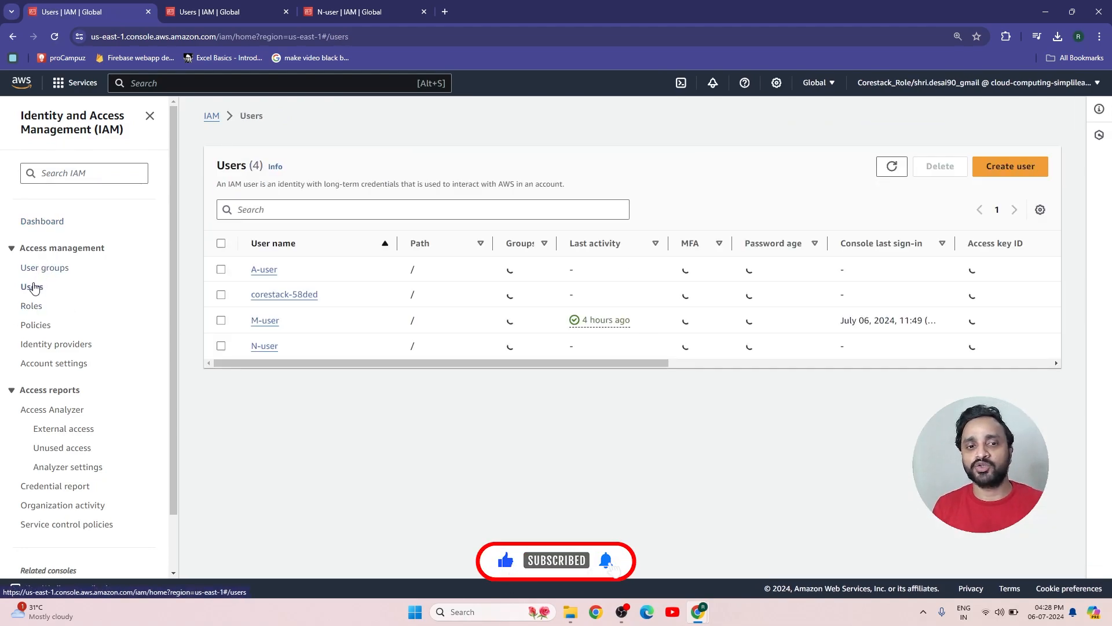
click(265, 322)
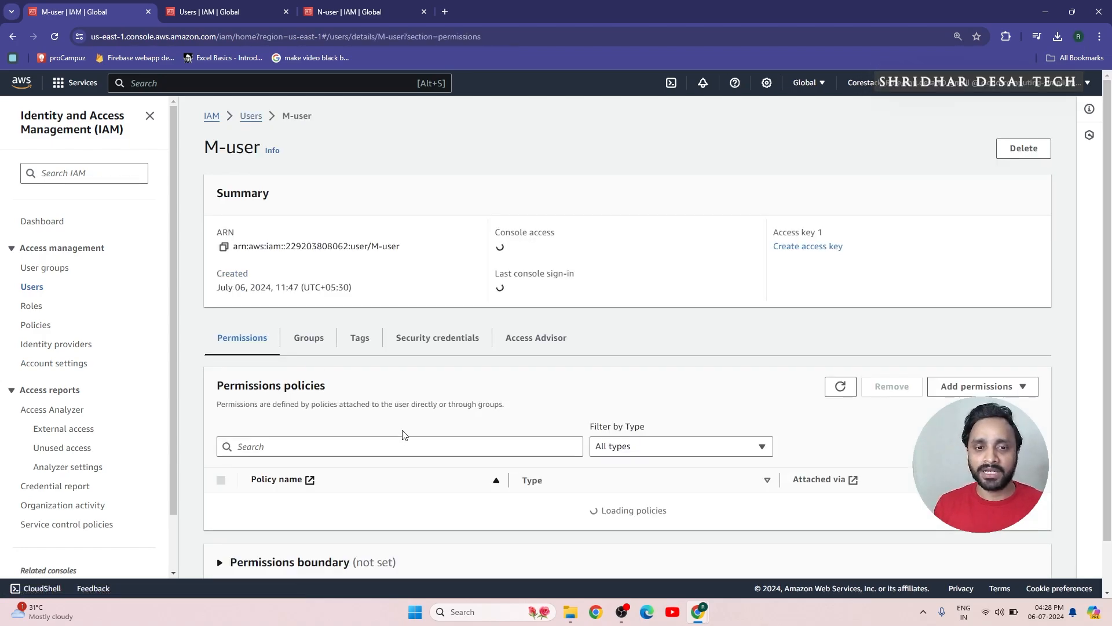
scroll(371, 432, down, 2)
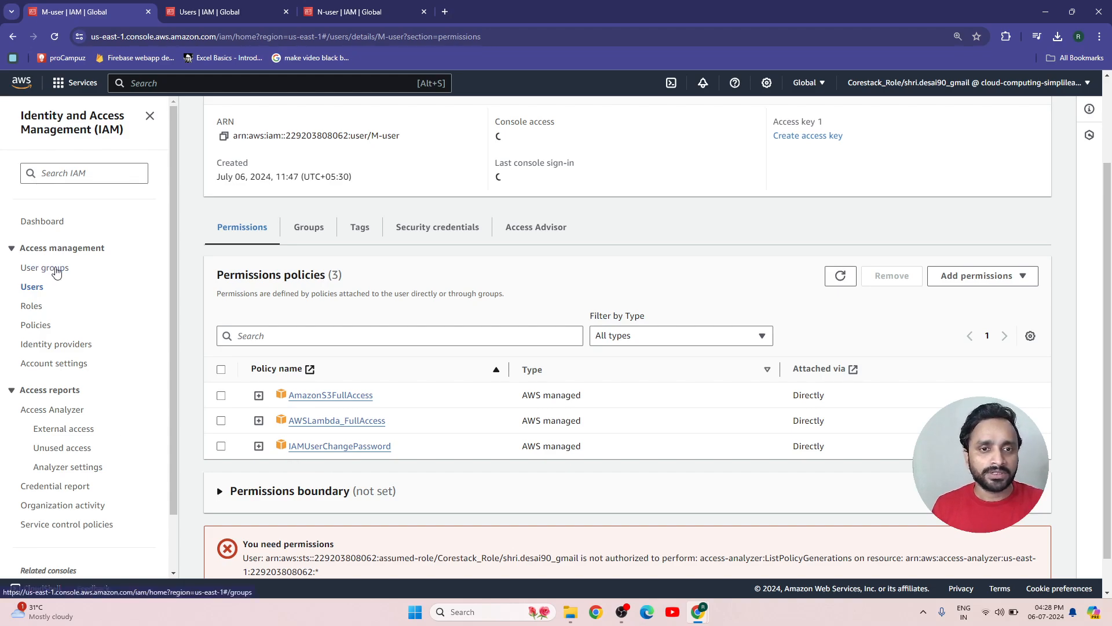
Start a new IAM user named B-user with Management Console access, an autogenerated password and no forced password change at next sign-in
click(34, 290)
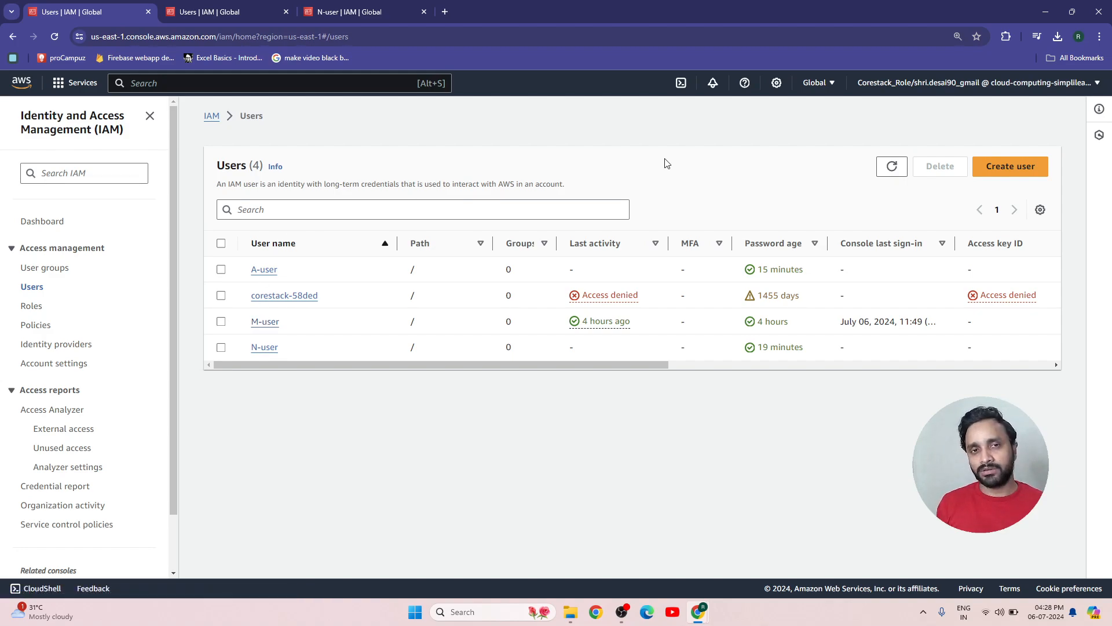
click(1006, 165)
click(362, 256)
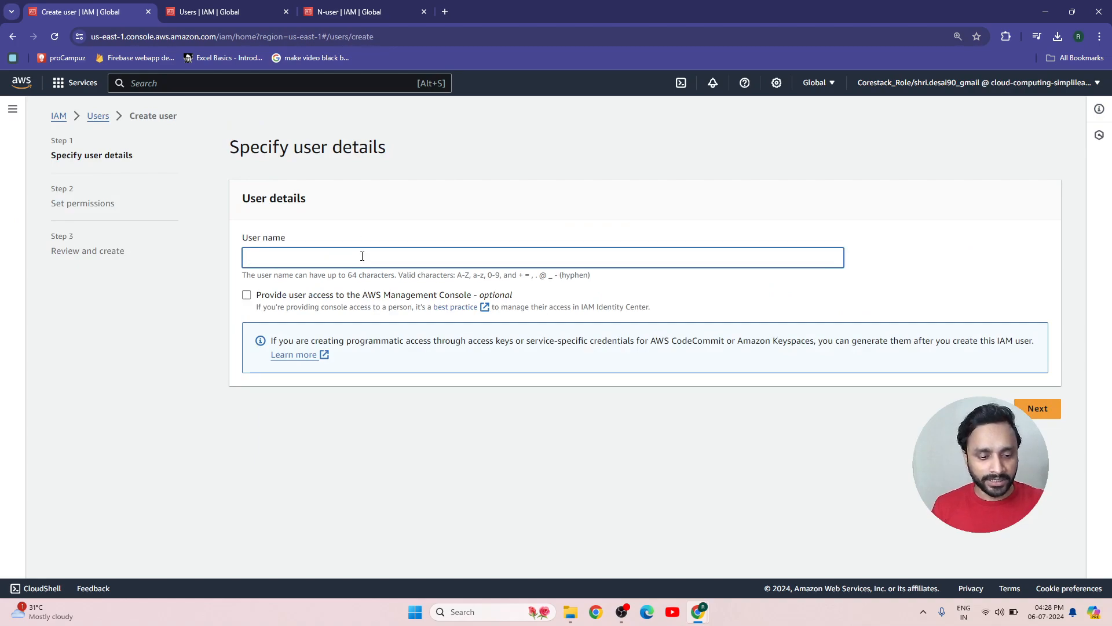
text(B-)
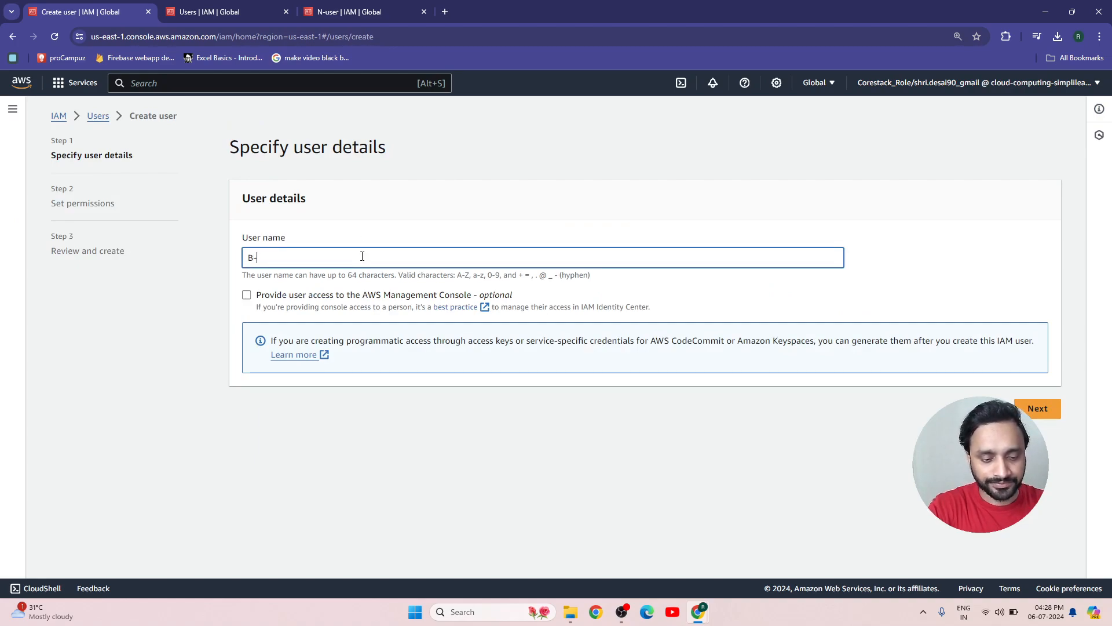
text(user)
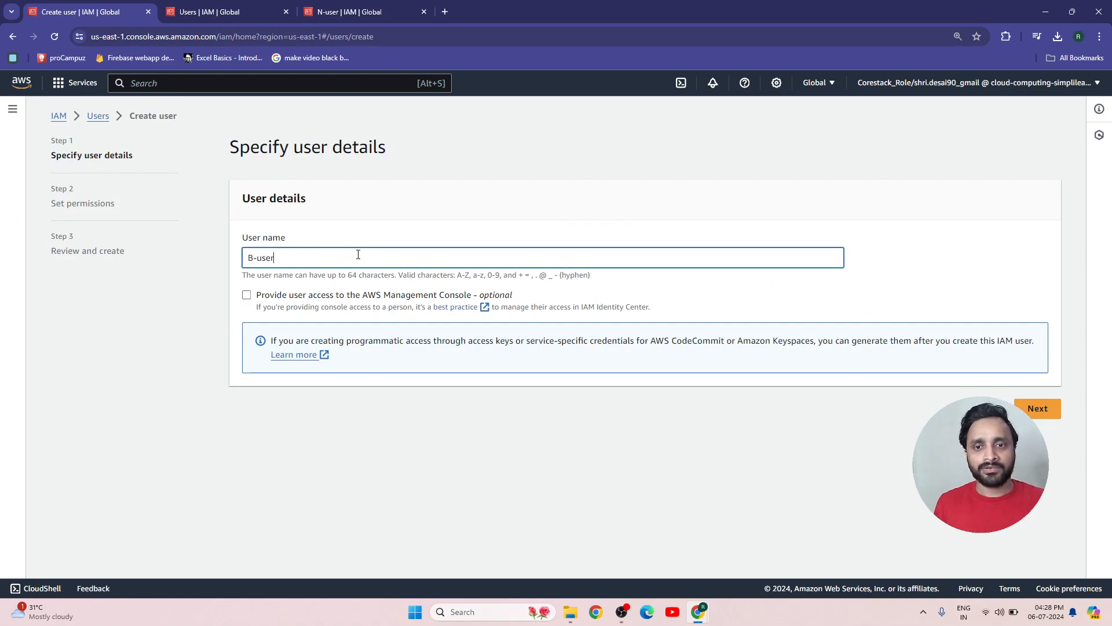
click(246, 294)
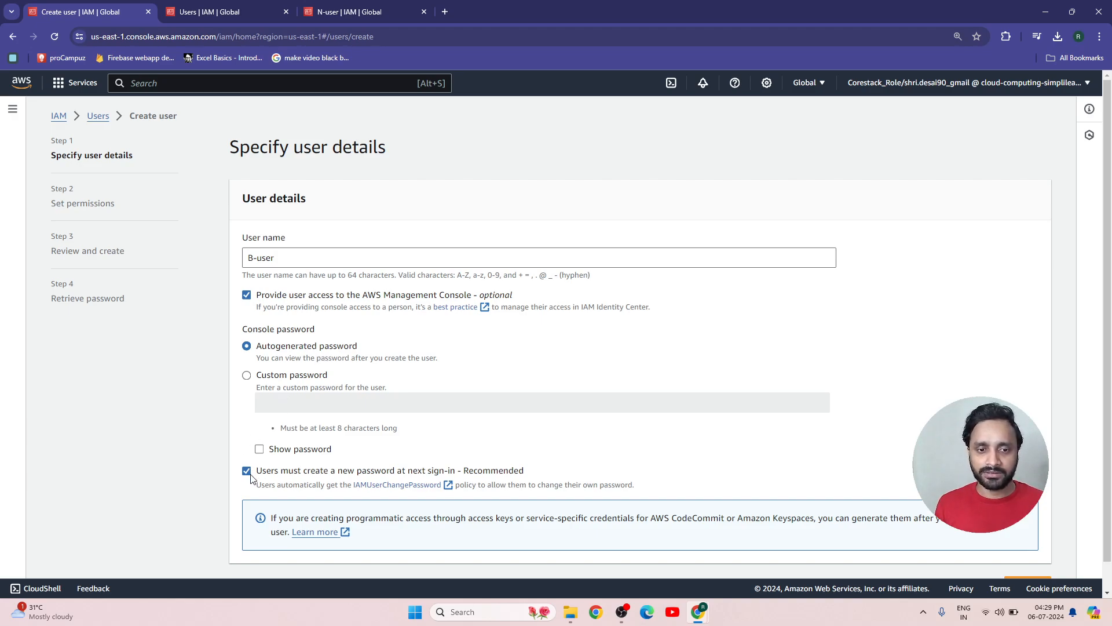
scroll(837, 492, down, 1)
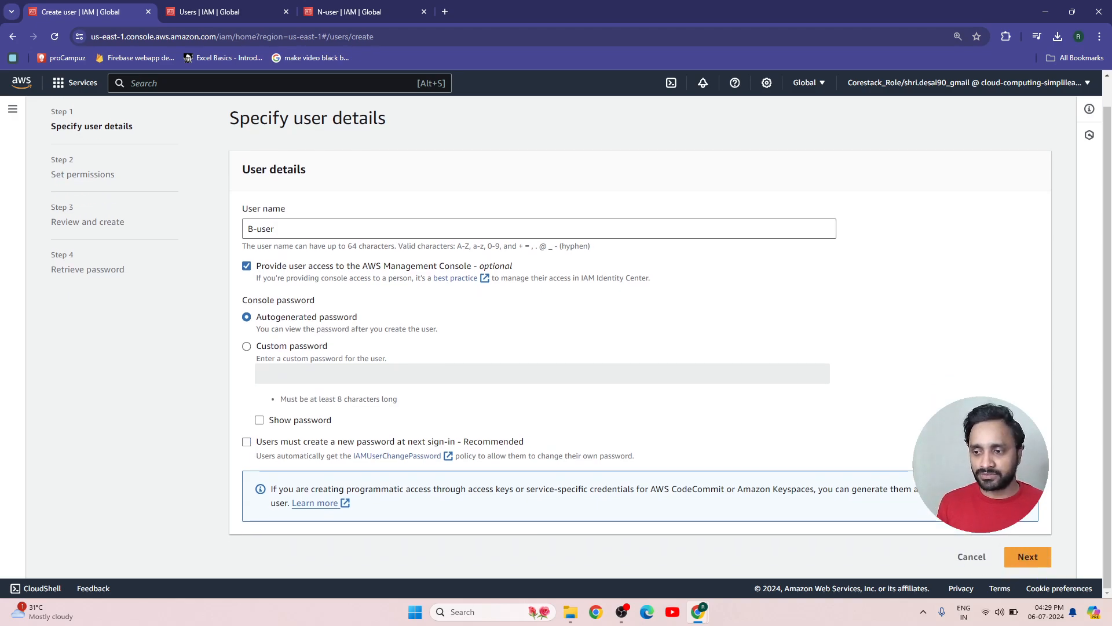
click(1027, 557)
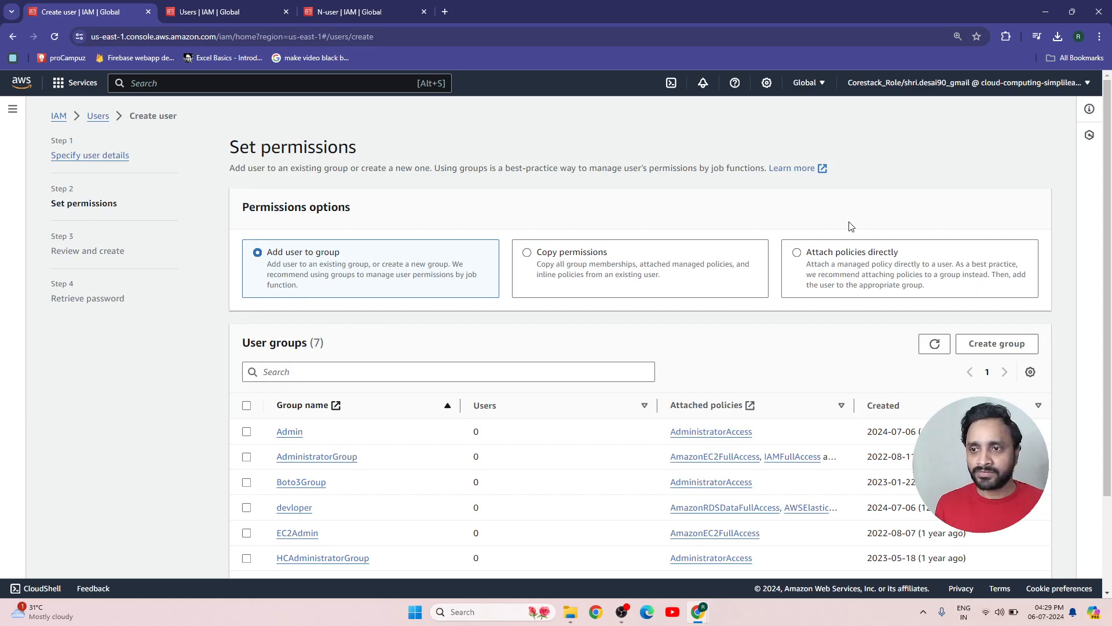
Create B-user using direct policy attachment with no policies selected, and download its sign-in details as a .csv file
click(855, 269)
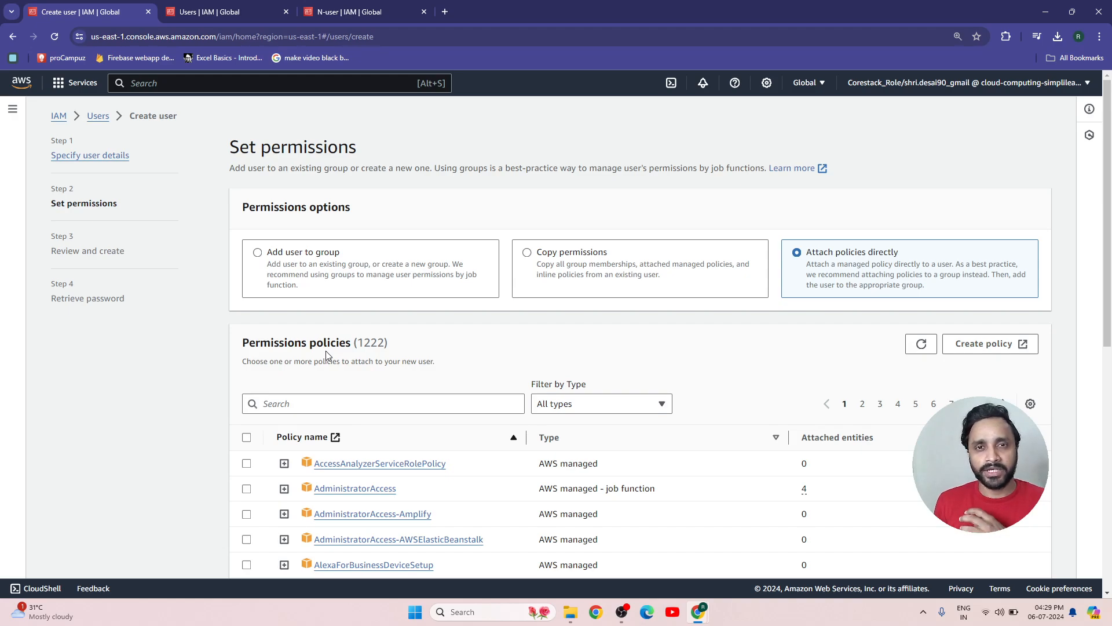
scroll(479, 291, down, 8)
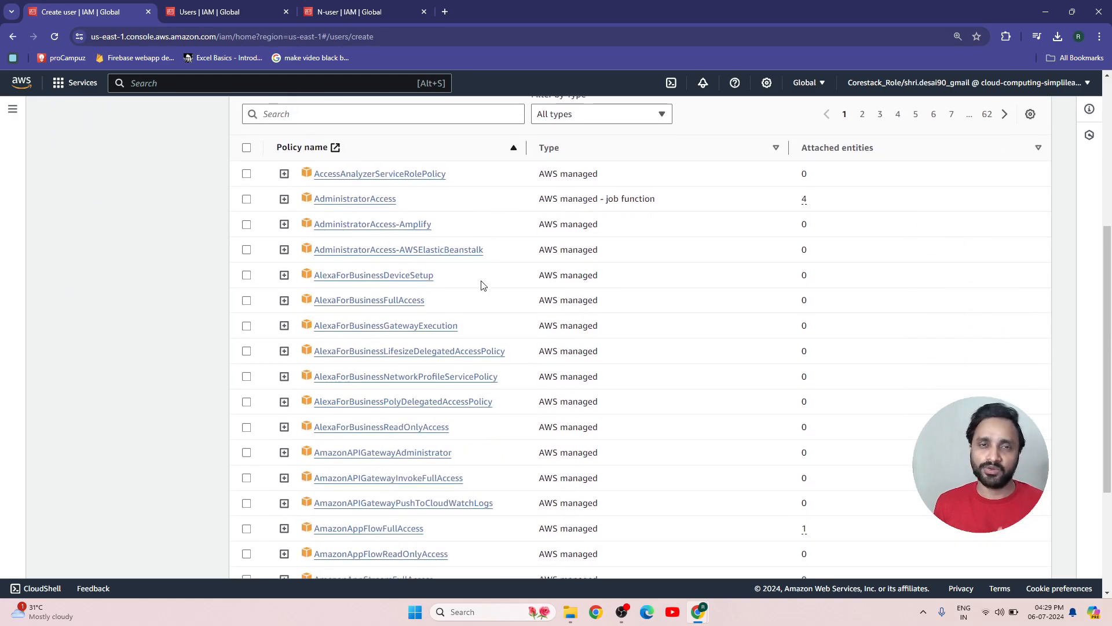
click(1025, 557)
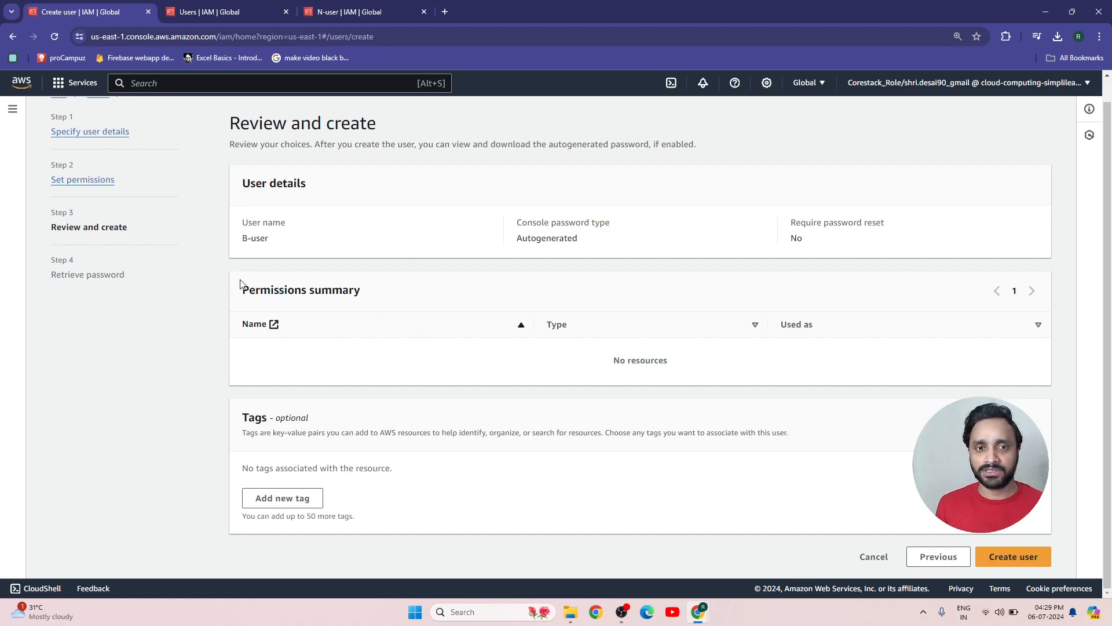
click(1013, 556)
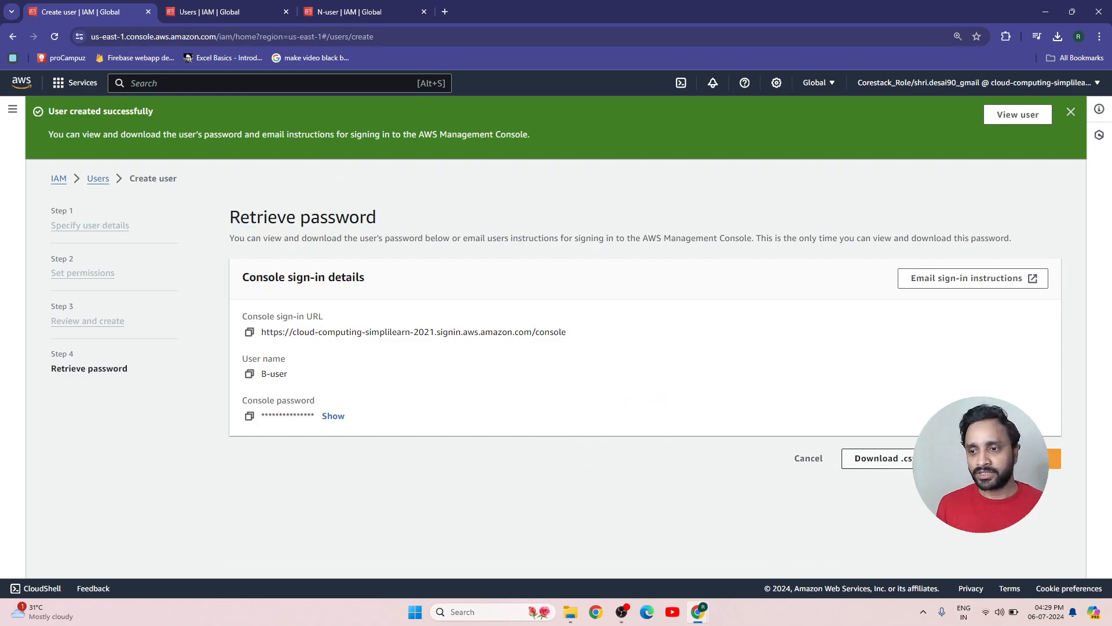
click(877, 458)
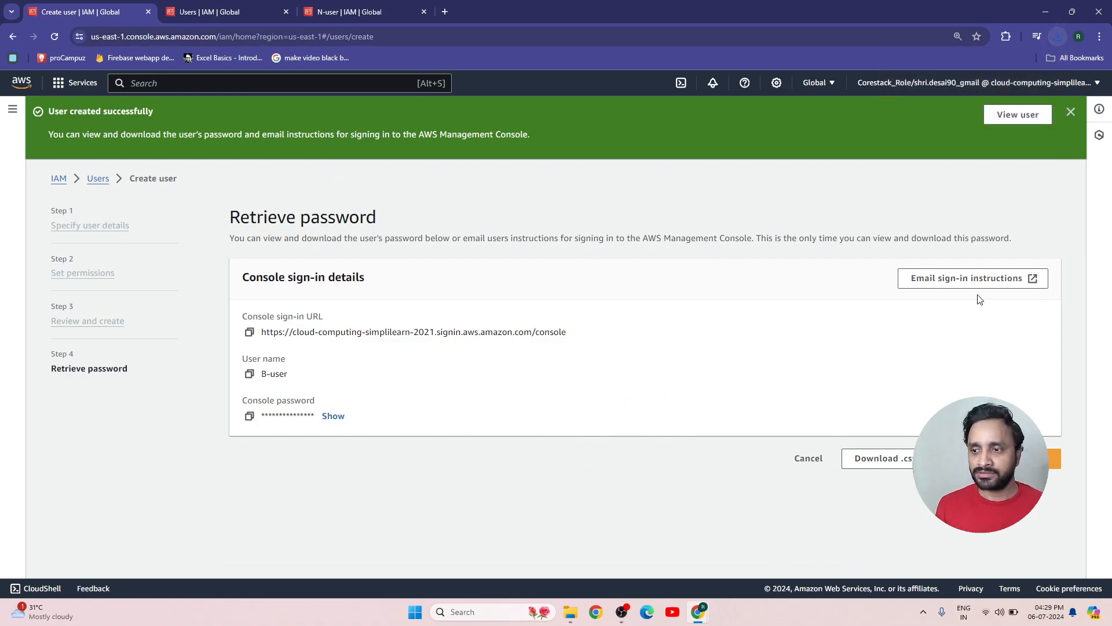
click(1058, 457)
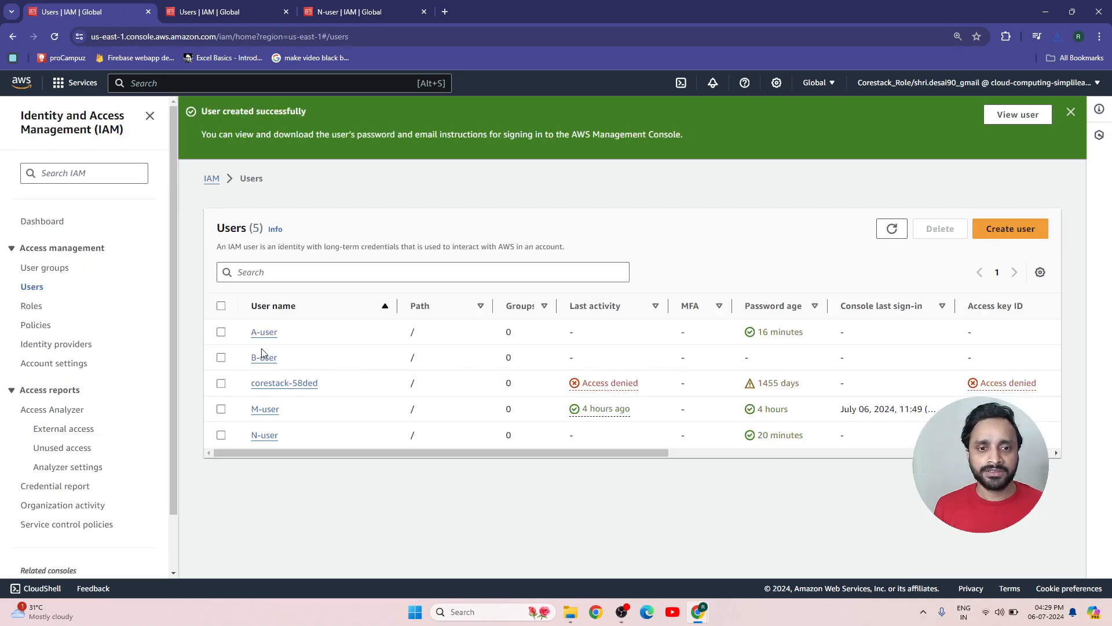
Open B-user's details and check its permissions policies and group memberships
click(259, 364)
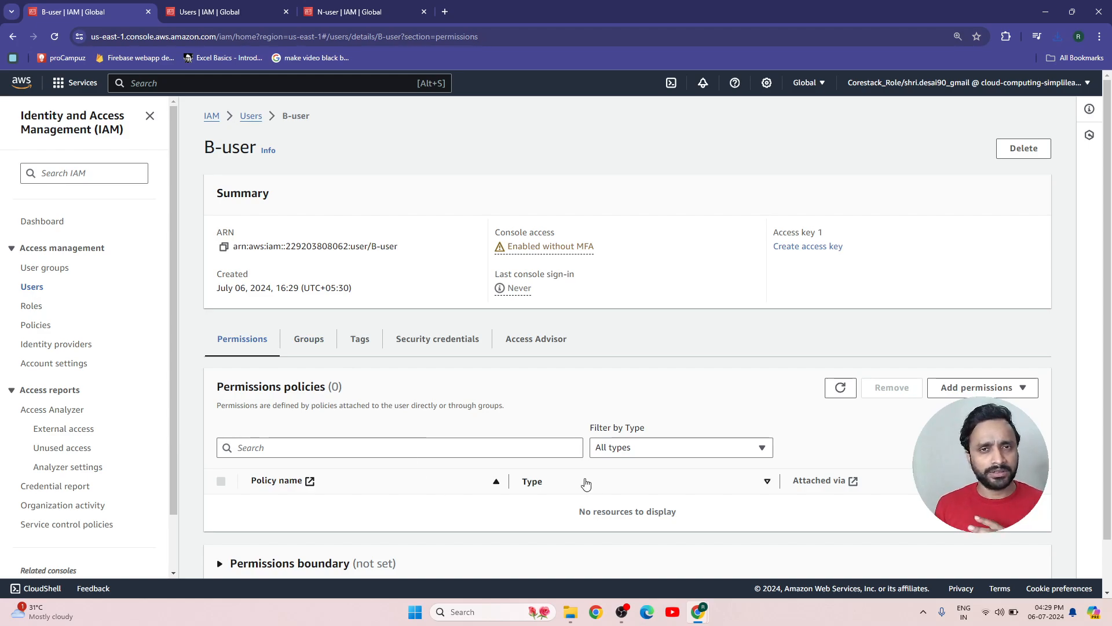
click(311, 343)
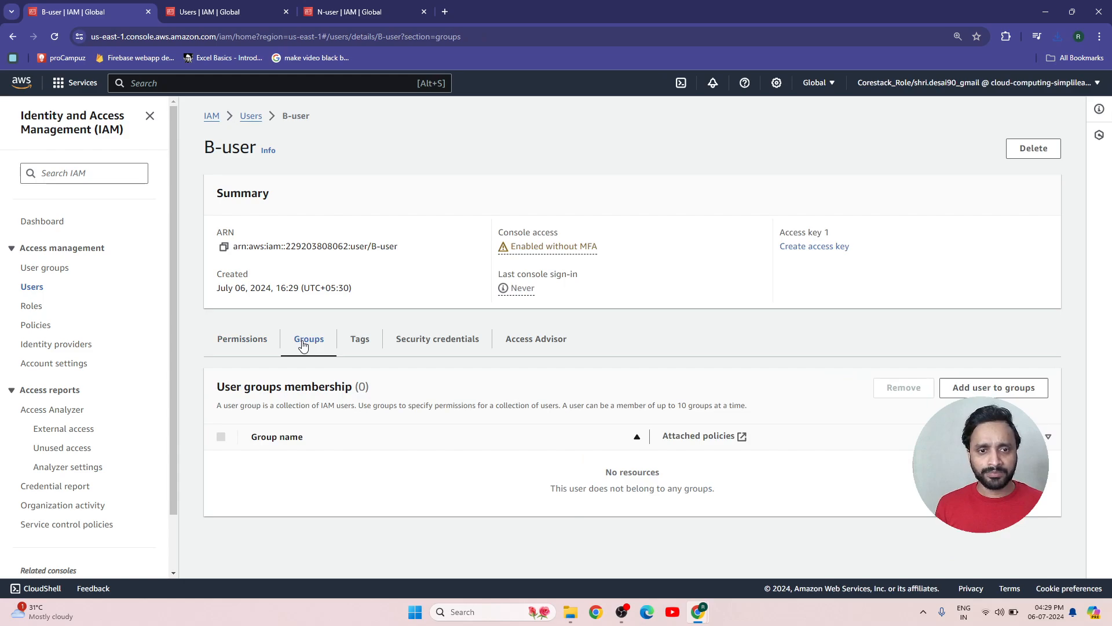
click(248, 349)
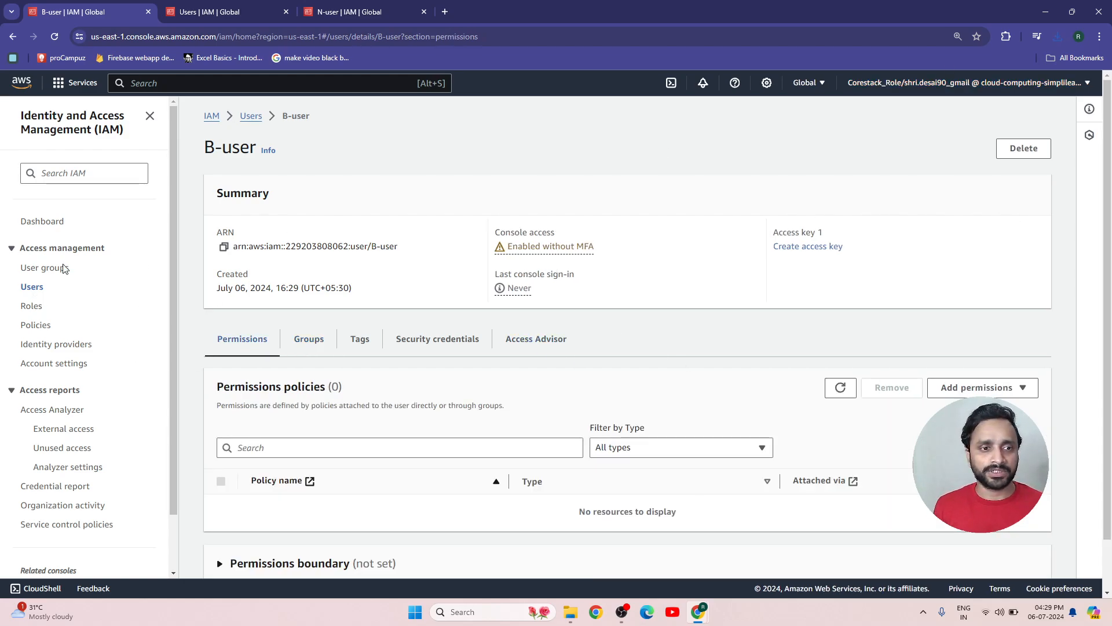
Start a new IAM user named c-user with Management Console access, an autogenerated password and no forced password change at next sign-in
click(29, 287)
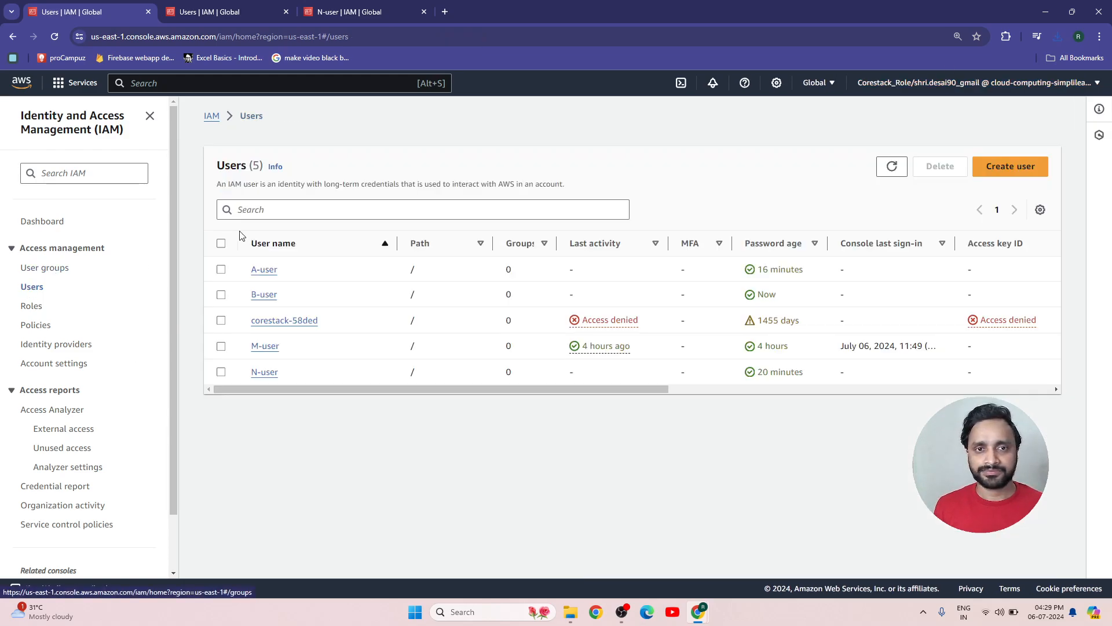
click(1022, 168)
click(379, 258)
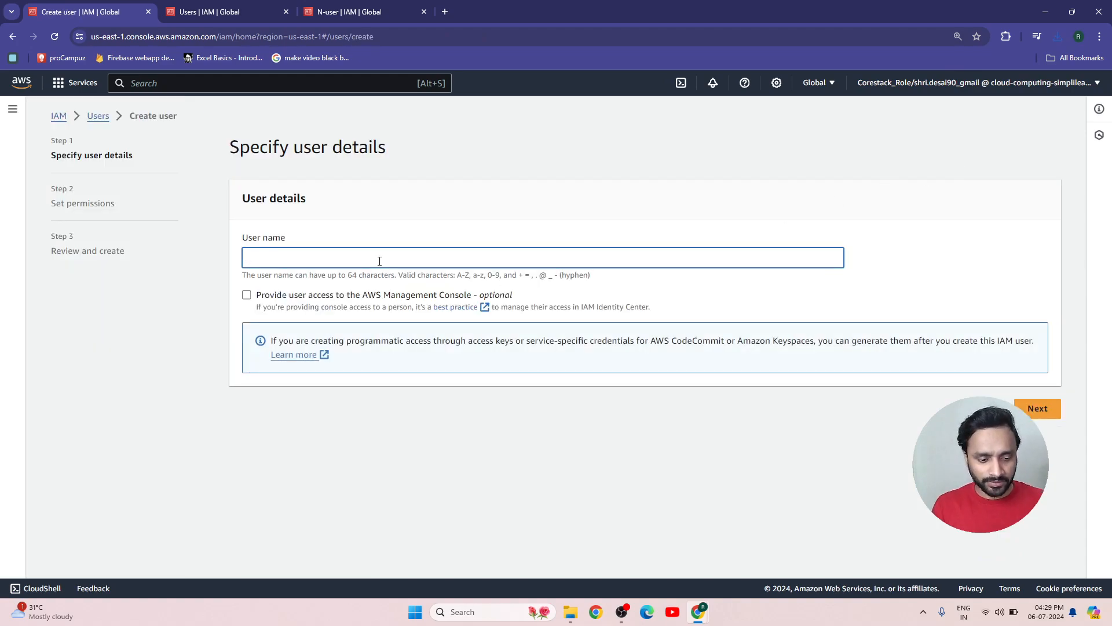
text(c-user)
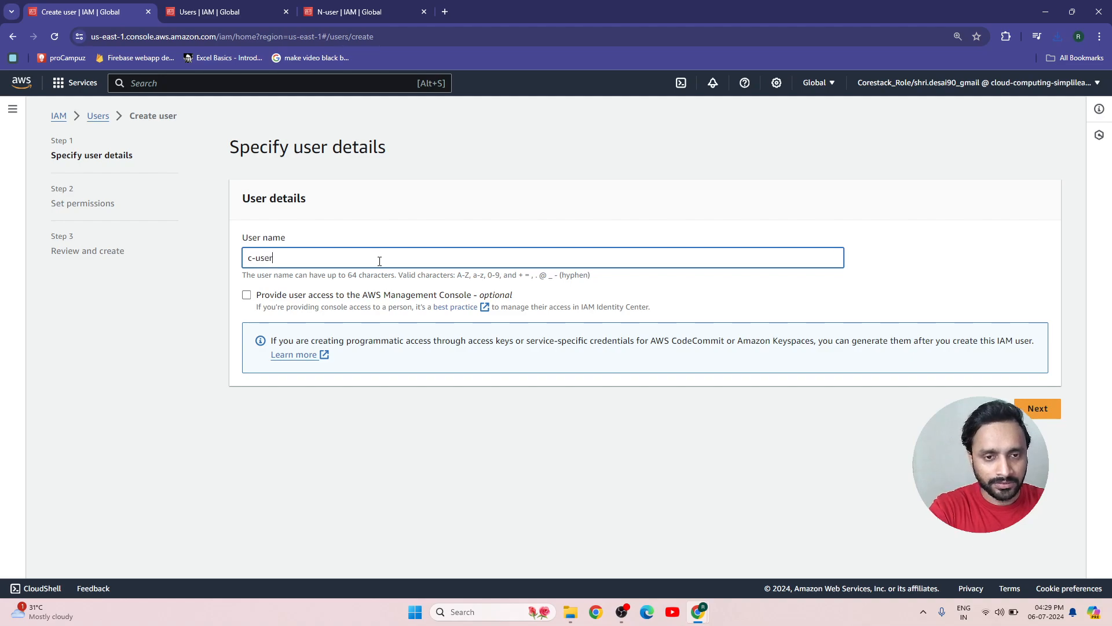
click(248, 296)
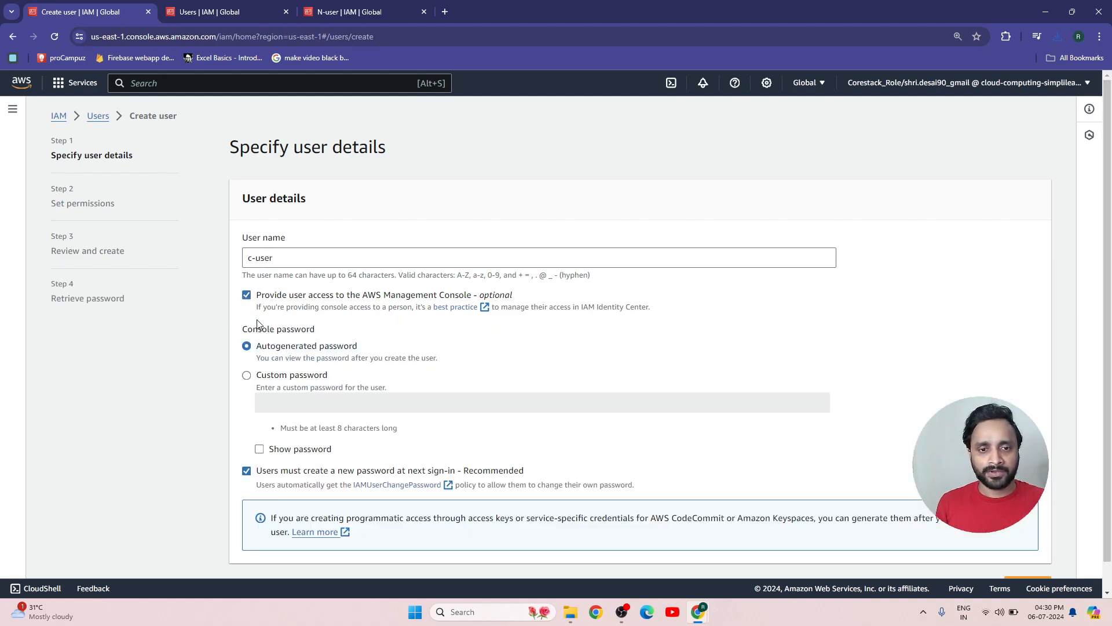
click(247, 471)
scroll(580, 434, down, 1)
click(1021, 555)
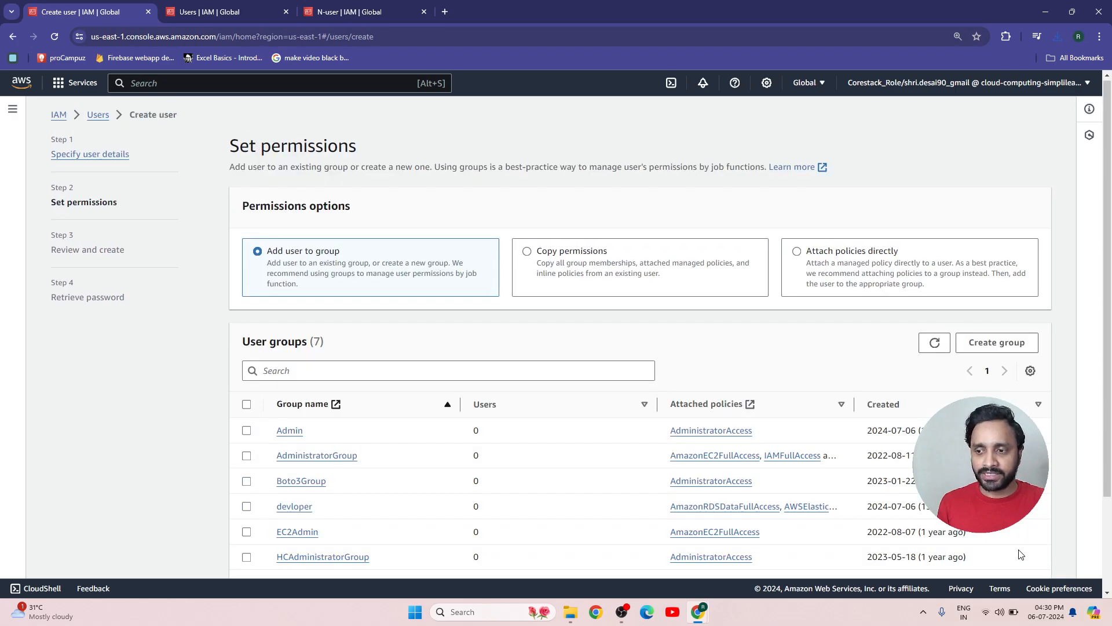
Choose to attach policies directly to c-user, filter the policies by EC2 and select AmazonEC2FullAccess
scroll(759, 282, down, 2)
scroll(810, 247, up, 1)
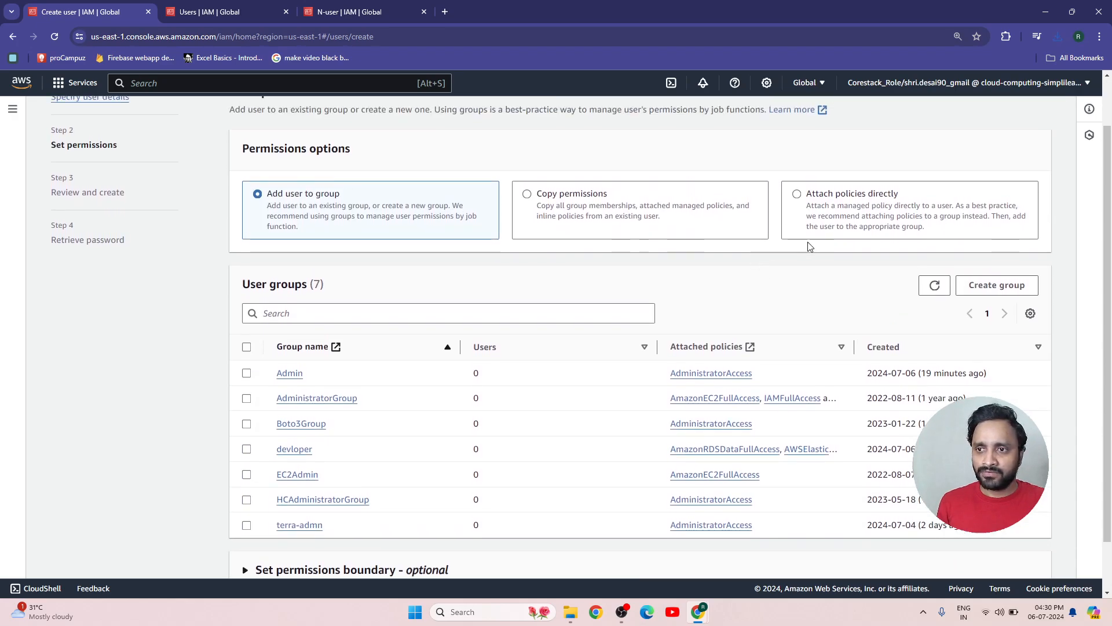
click(845, 218)
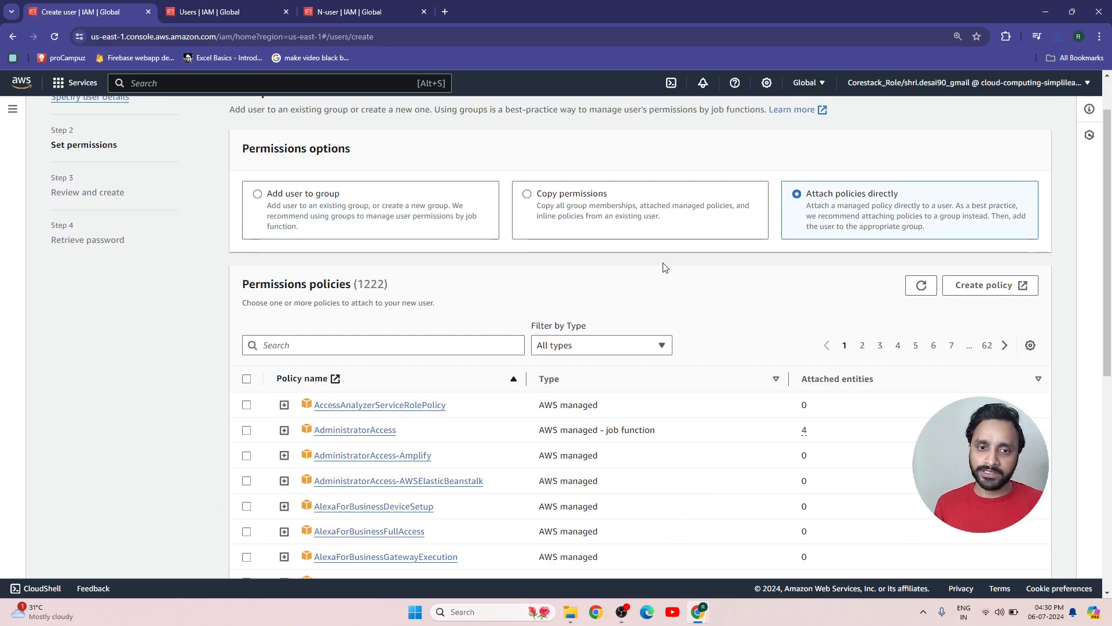
click(397, 347)
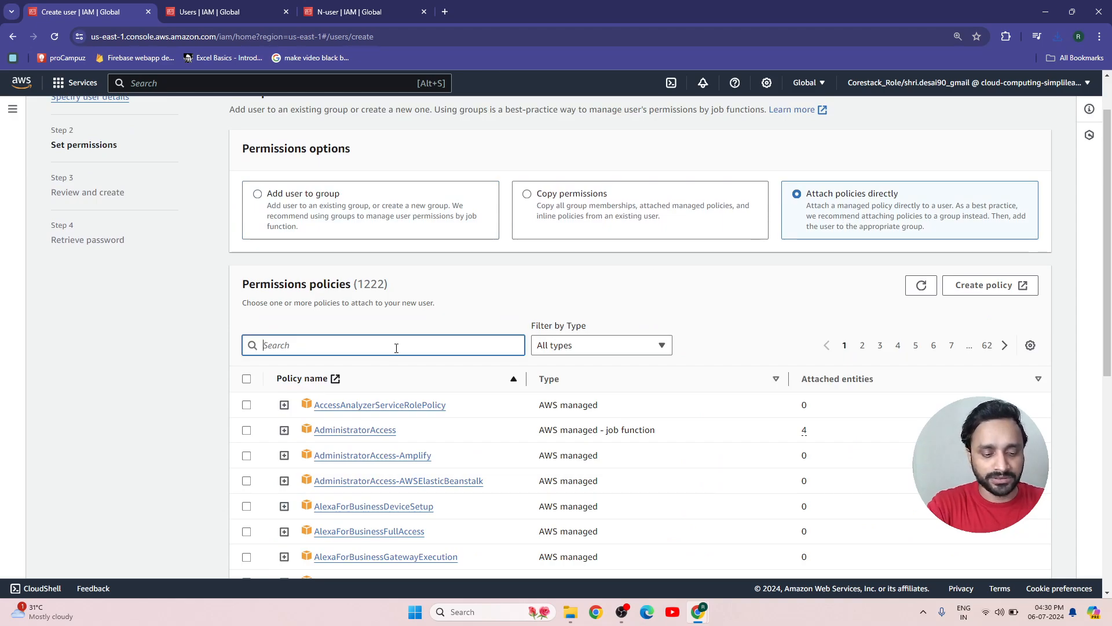
text(EC)
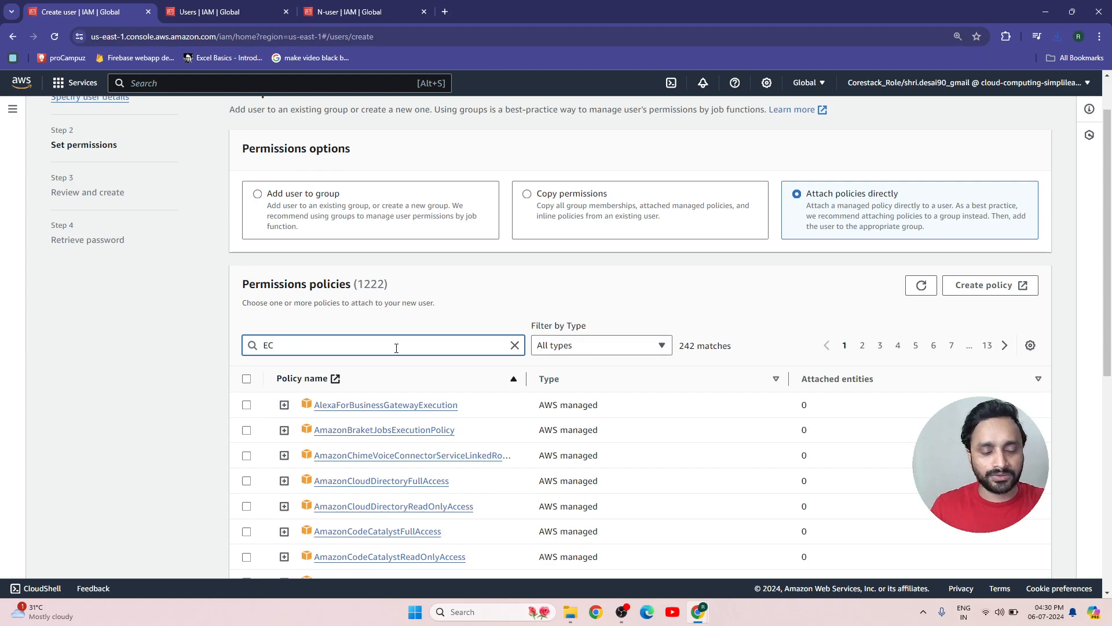
text(2)
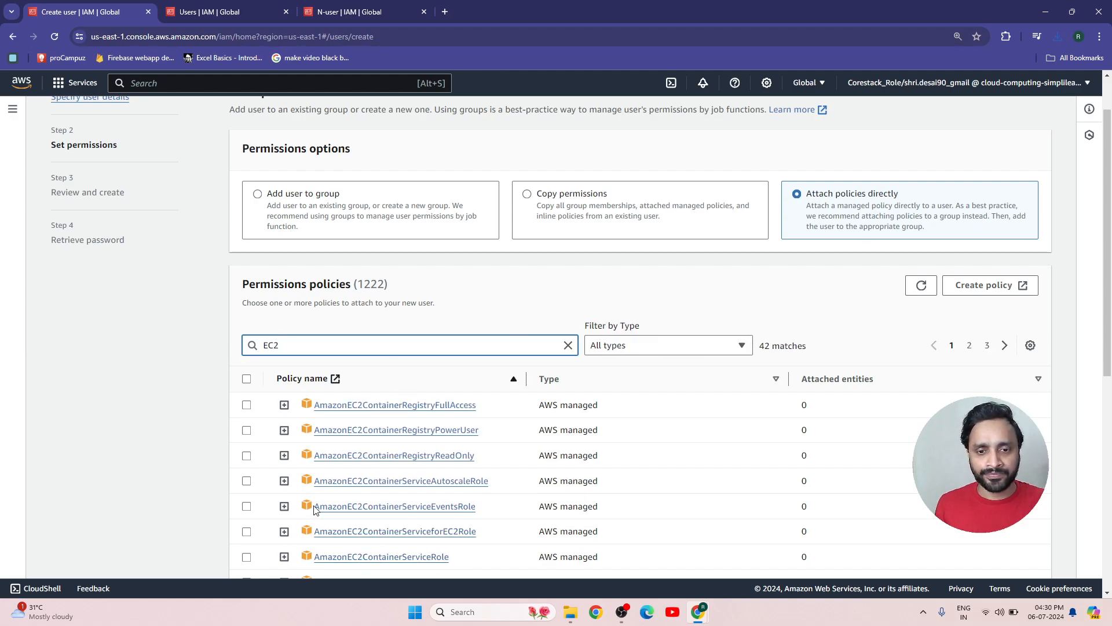
scroll(316, 507, down, 2)
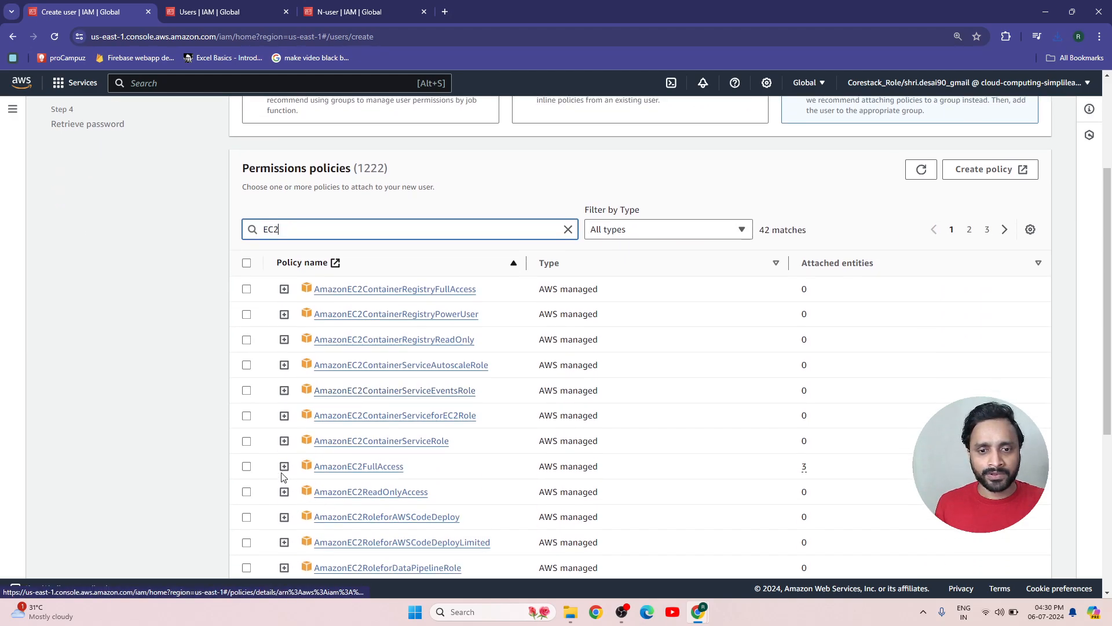
click(246, 467)
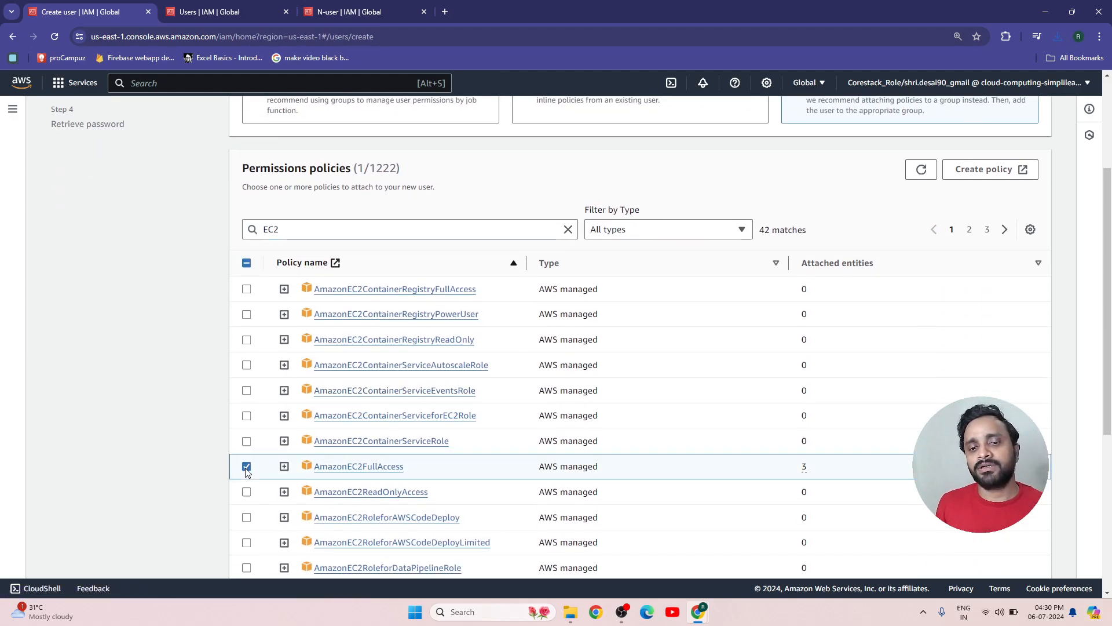
Search the permissions policies for rds, and clear the search text
double_click(401, 229)
text(rd)
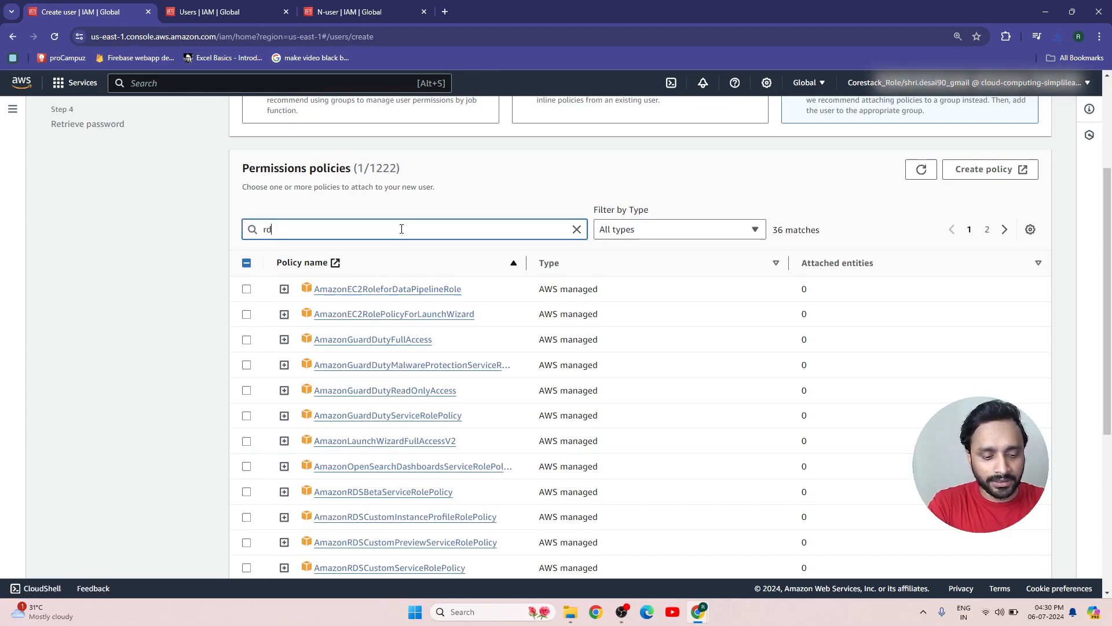
text(s)
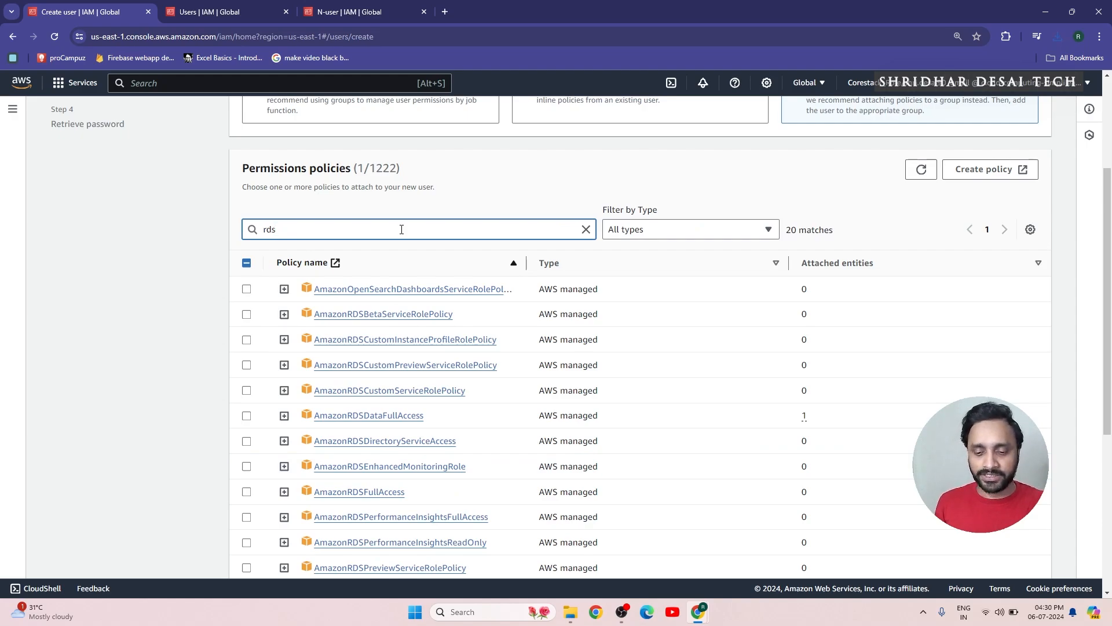
key(BackSpace)
key(BackSpace)
key(BackSpace)
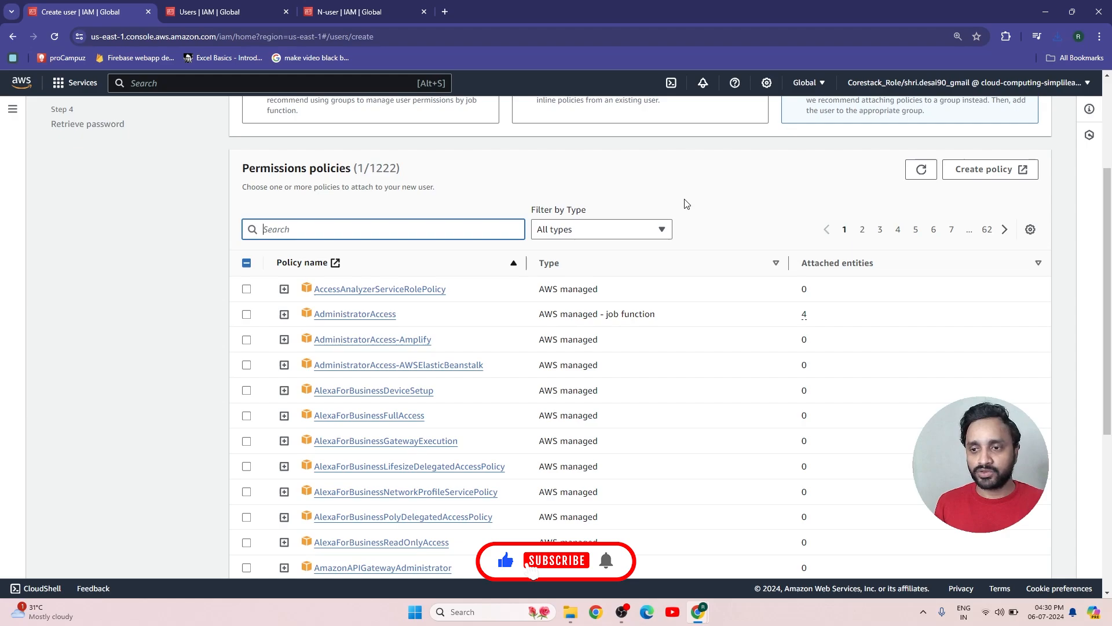
Finish creating c-user with the selected AmazonEC2FullAccess policy, download the sign-in details as a CSV file, and return to the users list
scroll(713, 255, down, 5)
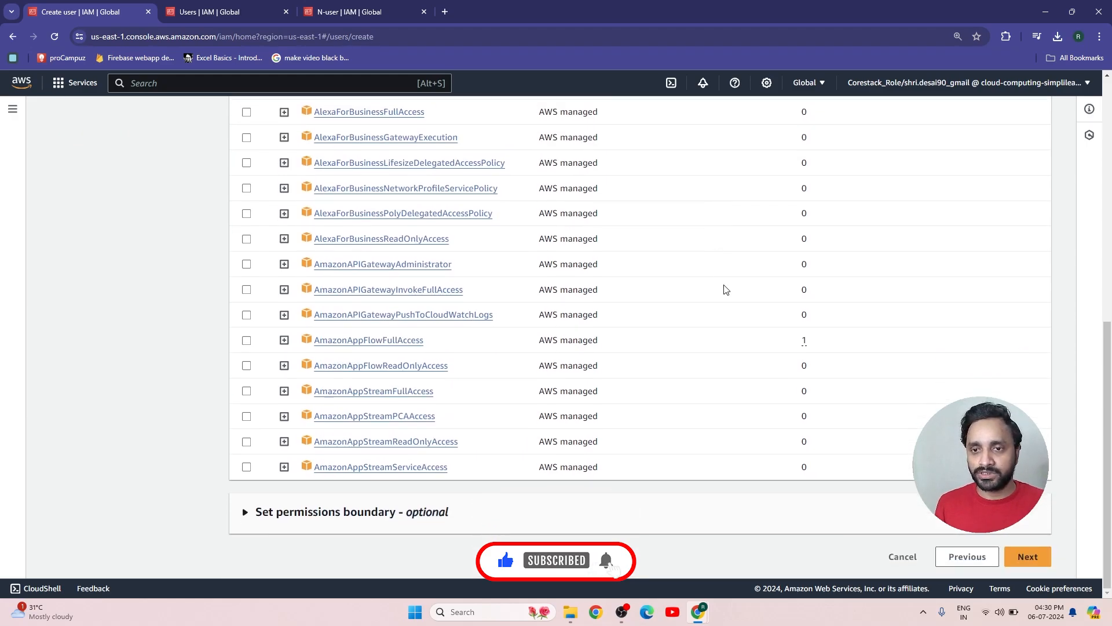
click(1029, 555)
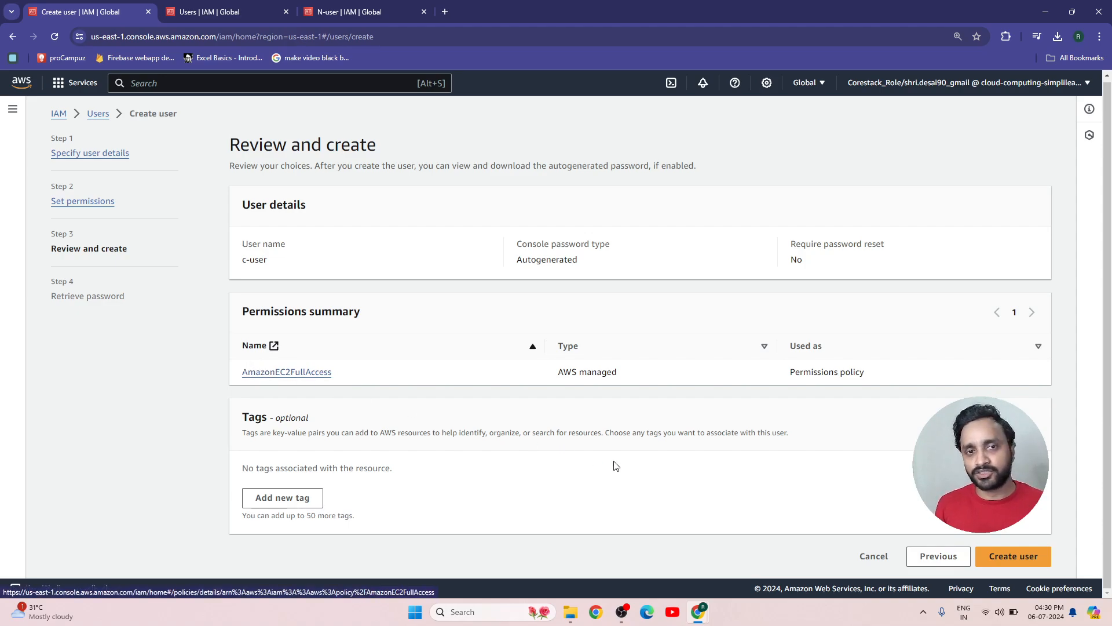
click(1013, 556)
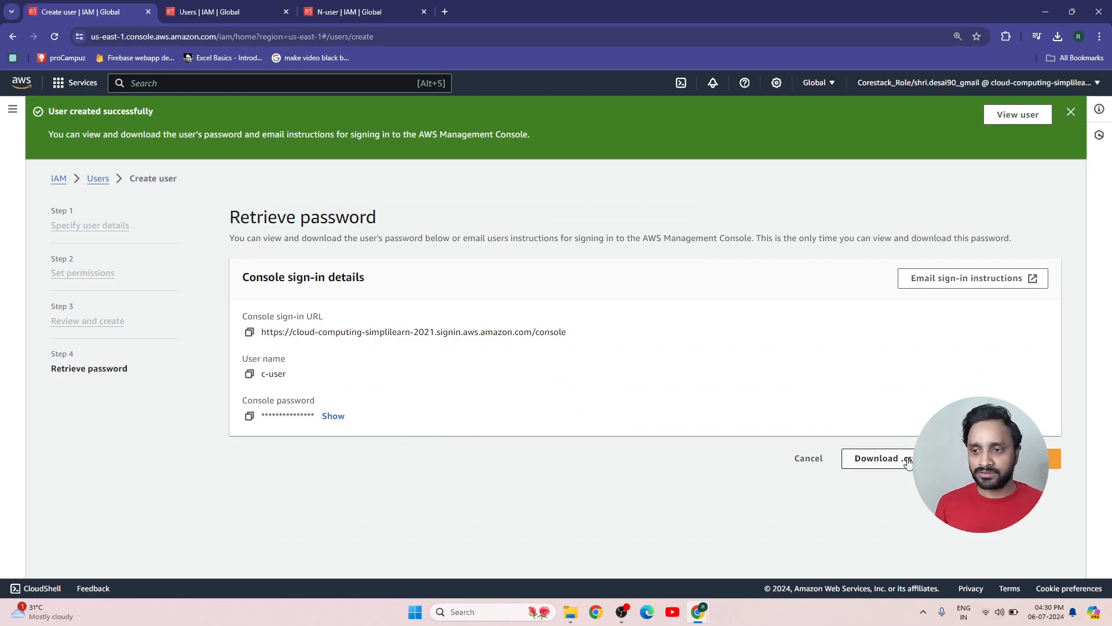
click(907, 459)
click(996, 458)
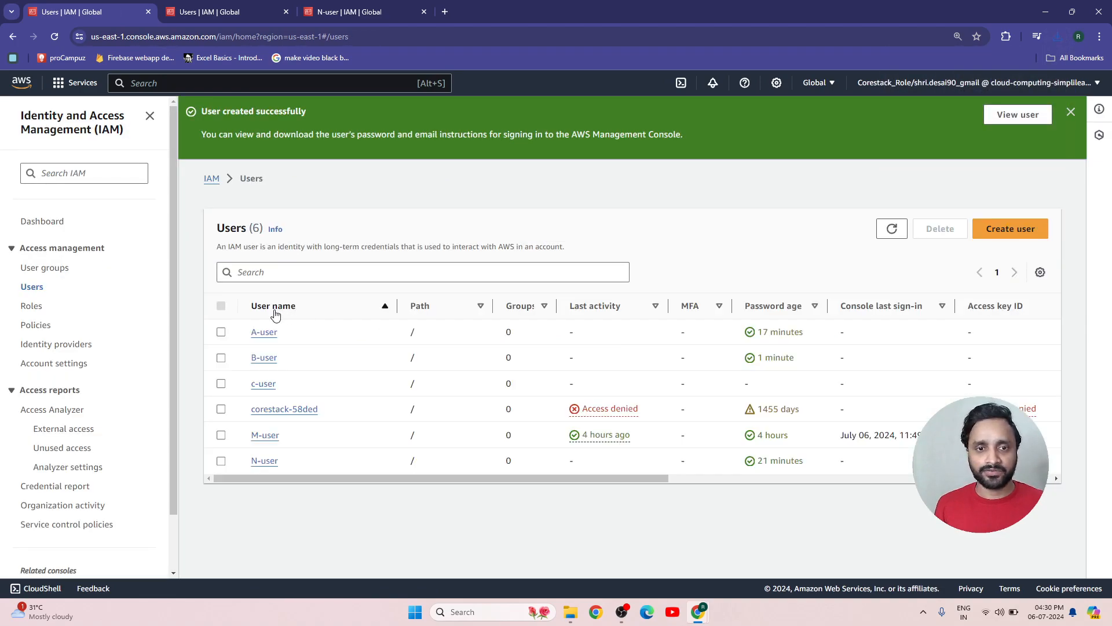
click(221, 384)
click(221, 435)
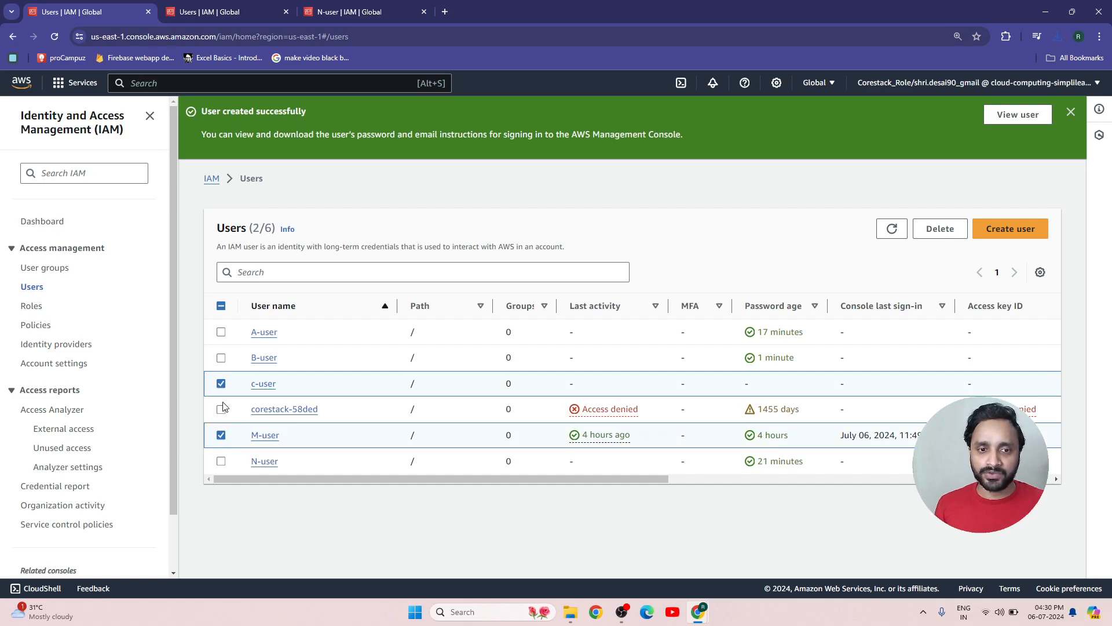
click(220, 359)
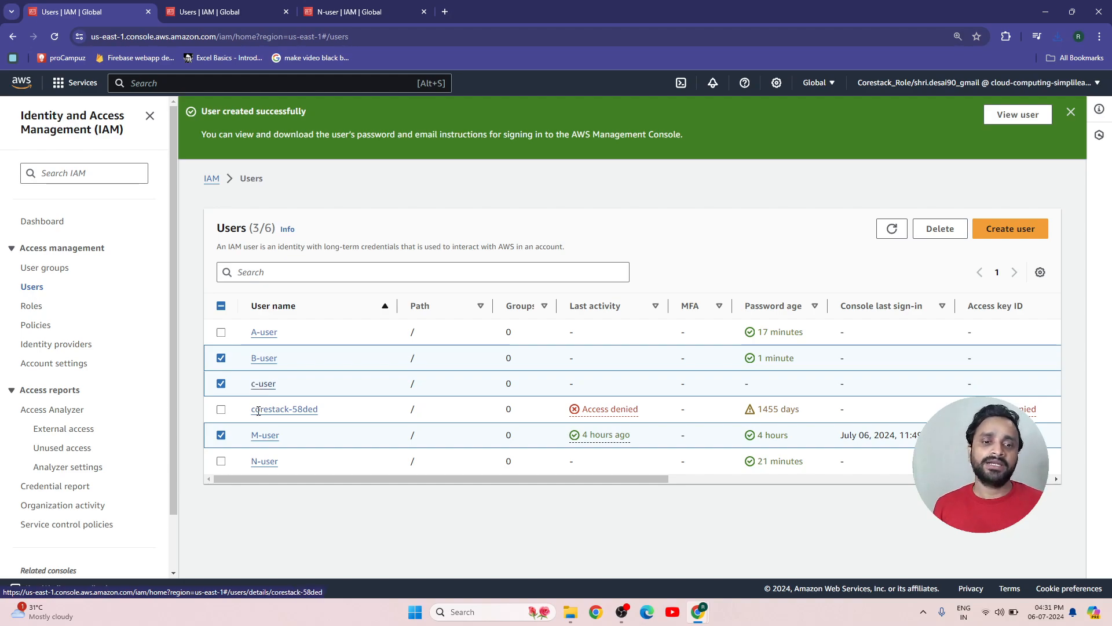
click(265, 440)
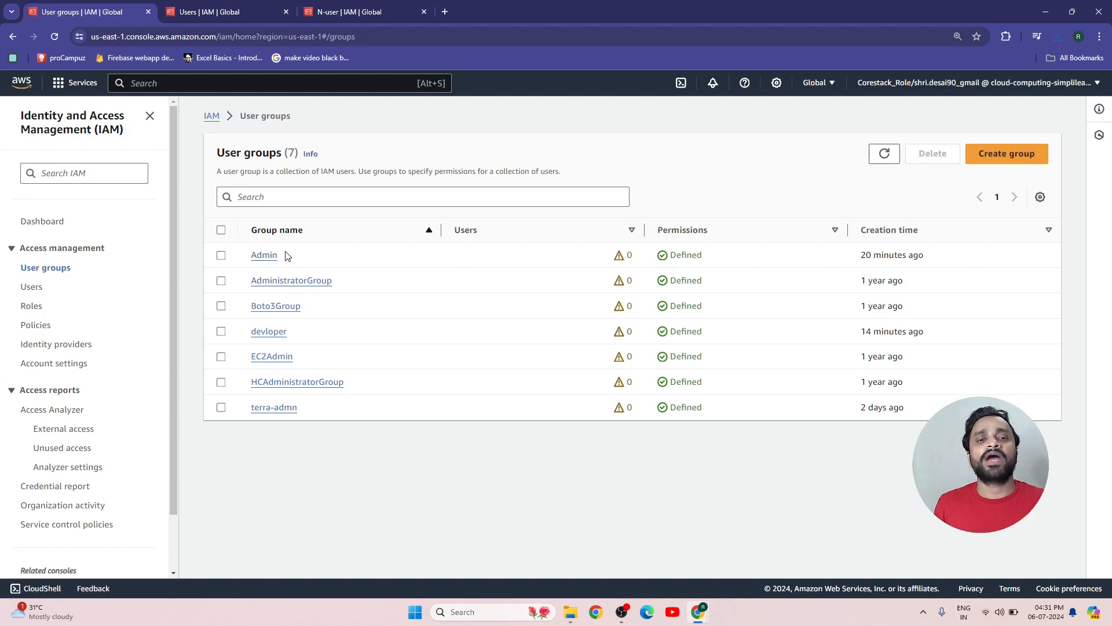
Open the Admin user group and add B-user to it
click(272, 258)
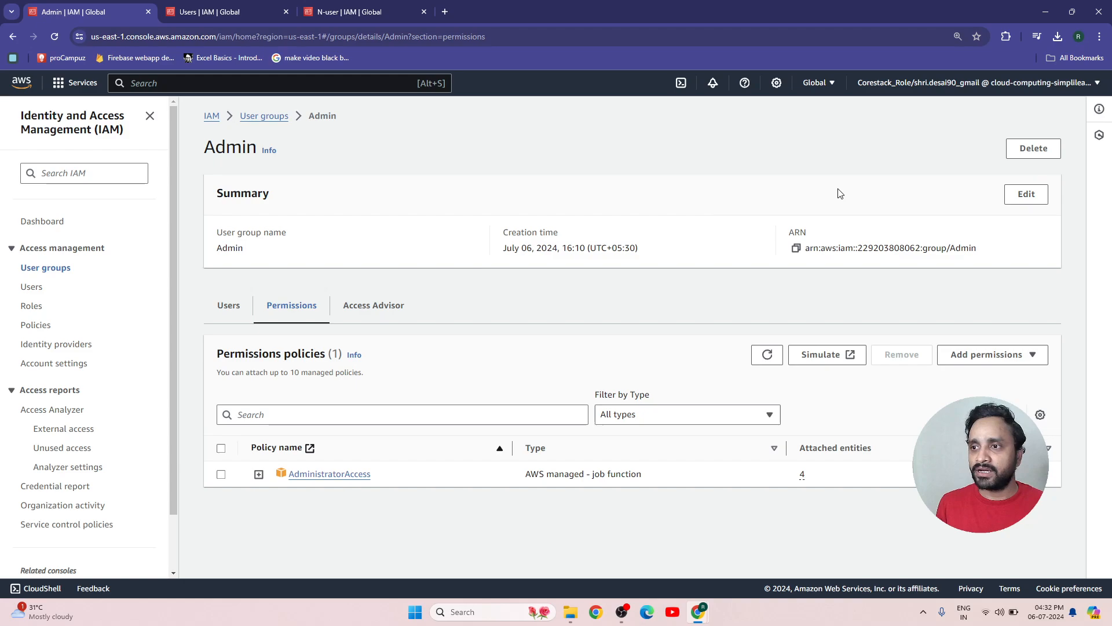
click(232, 314)
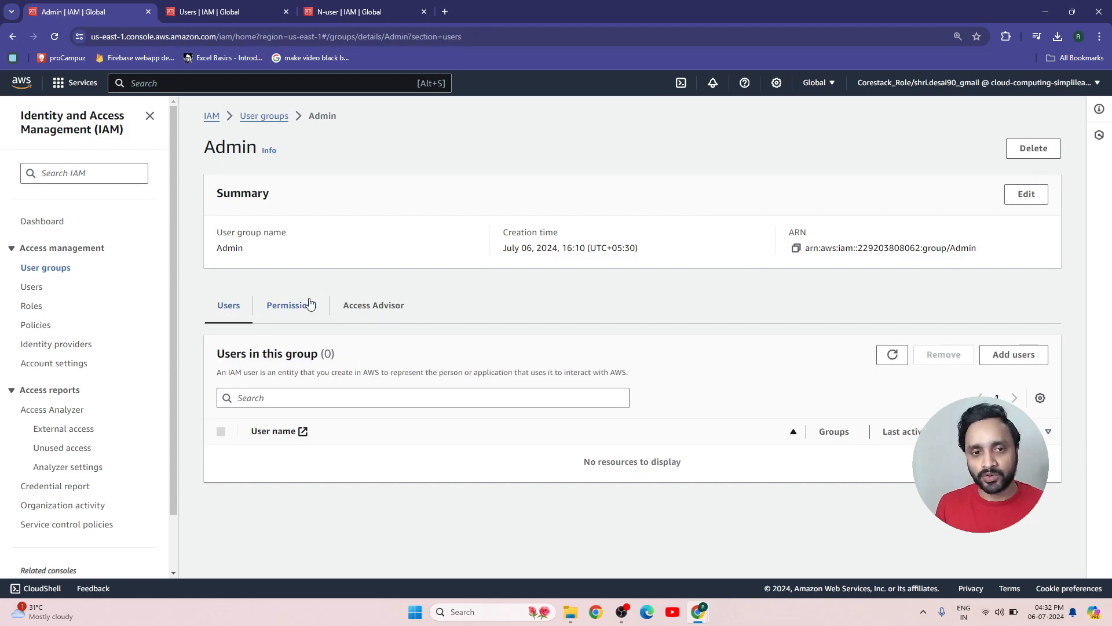
click(1013, 354)
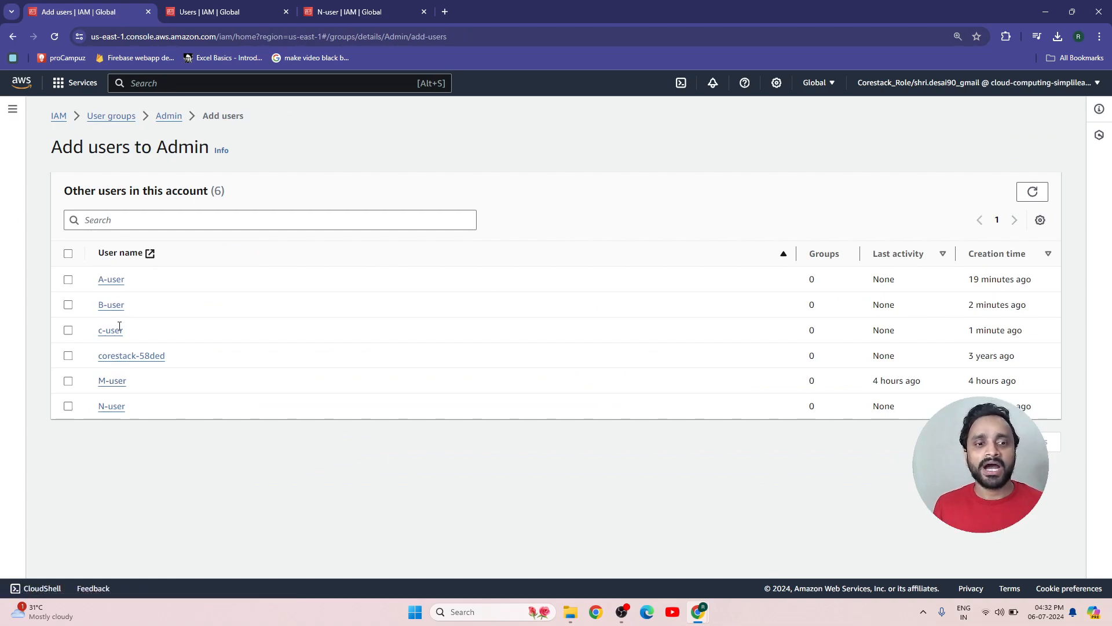
click(68, 306)
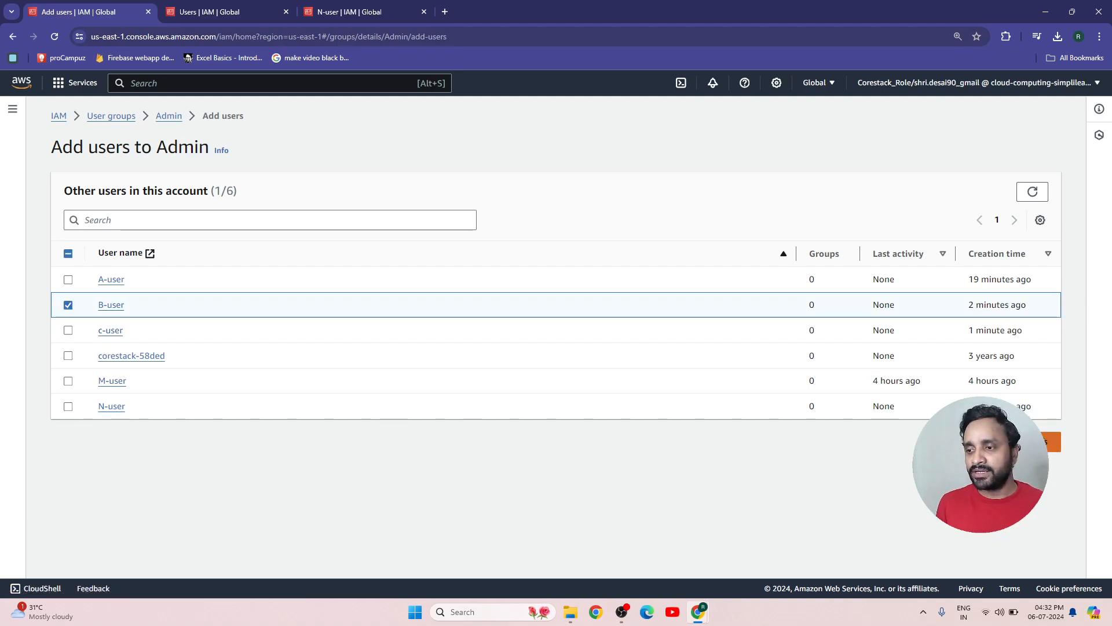
click(1039, 442)
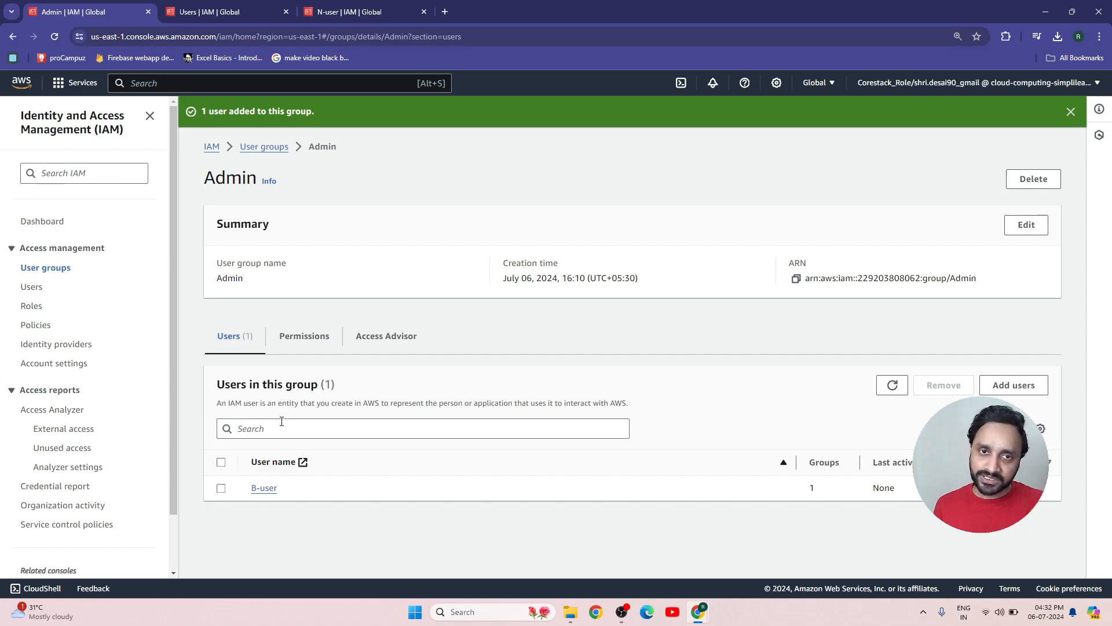
Start a new user group and name it Devops
click(62, 270)
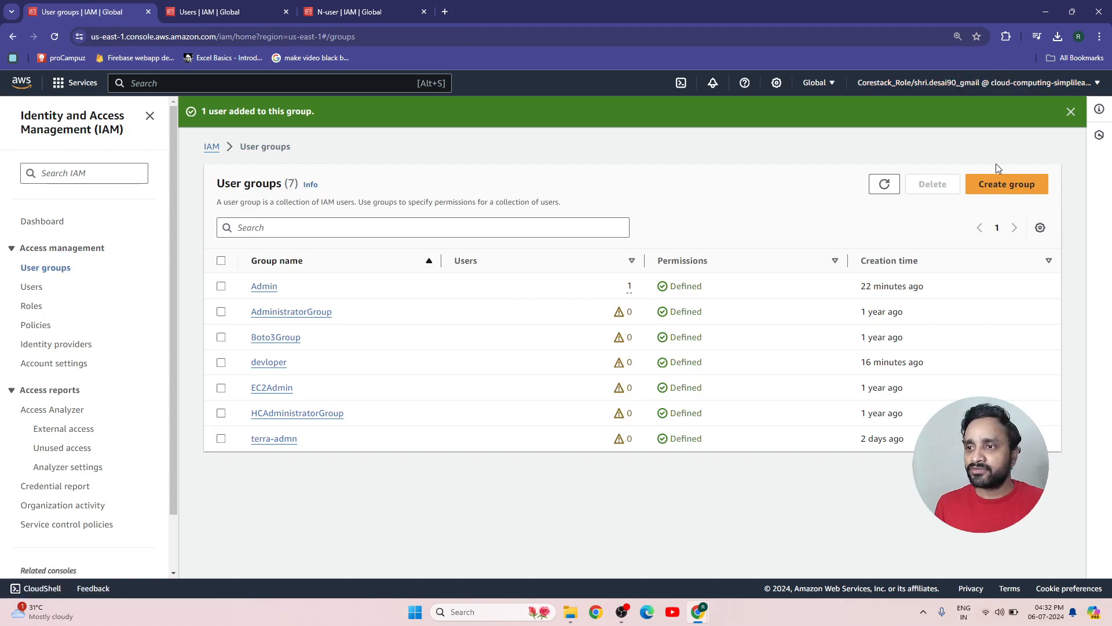
click(1002, 184)
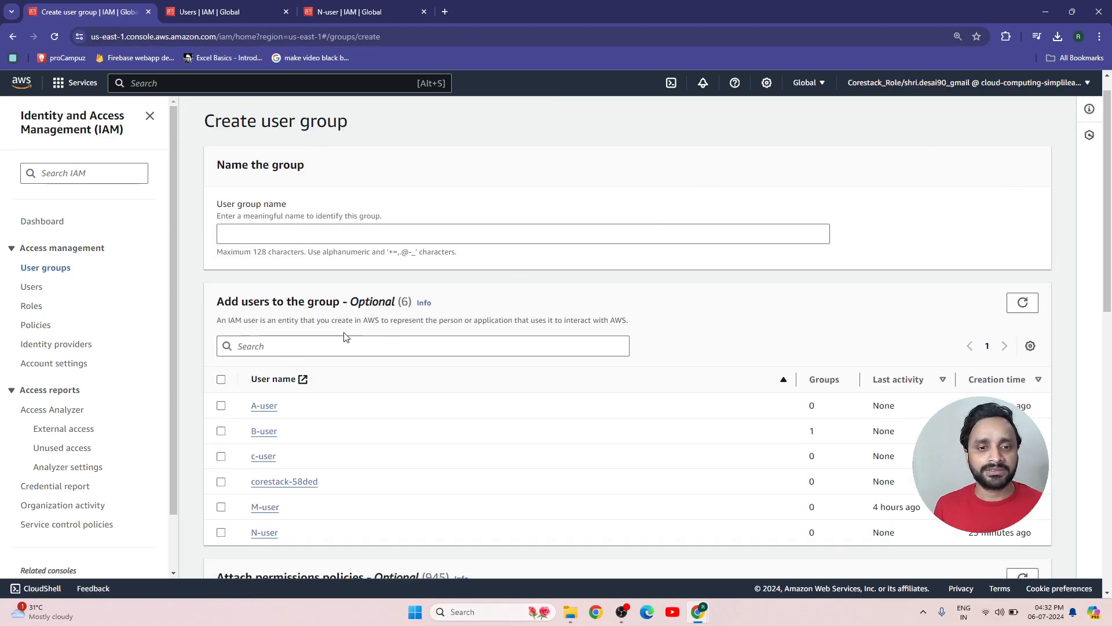
scroll(799, 265, up, 1)
scroll(802, 264, down, 1)
scroll(803, 263, down, 1)
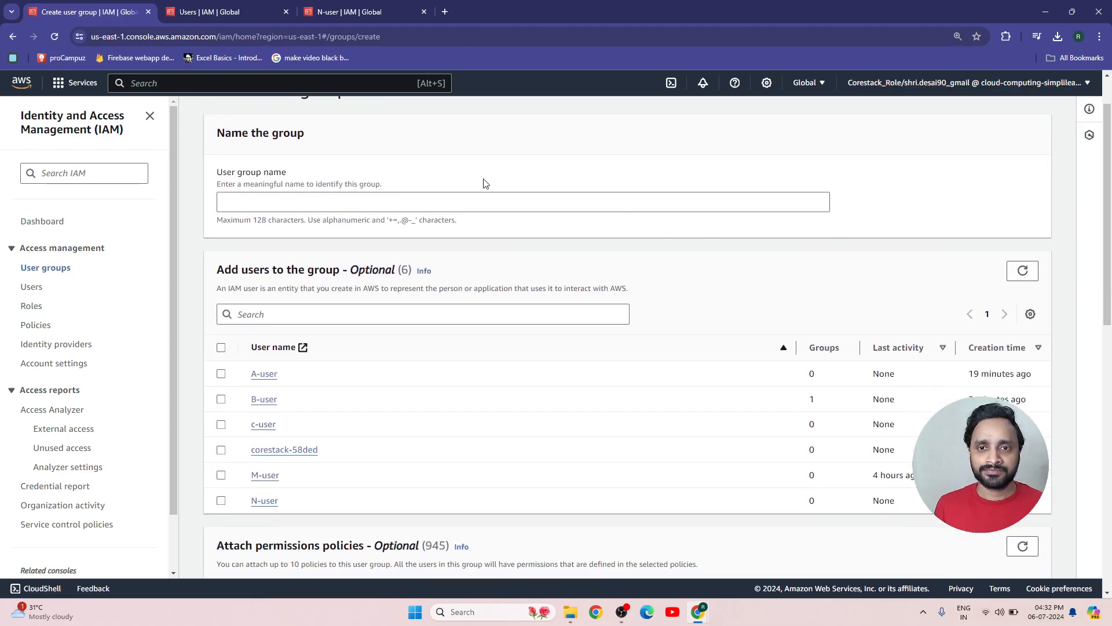
click(486, 202)
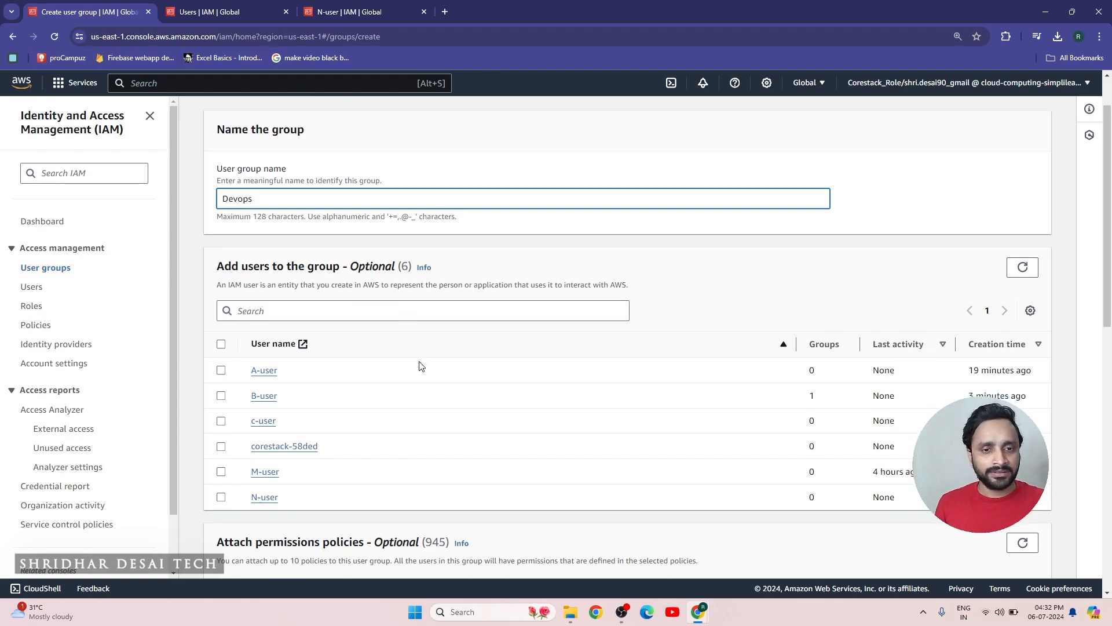
Filter the permissions policies by rds and select AmazonRDSDataFullAccess for the Devops group
scroll(418, 364, down, 3)
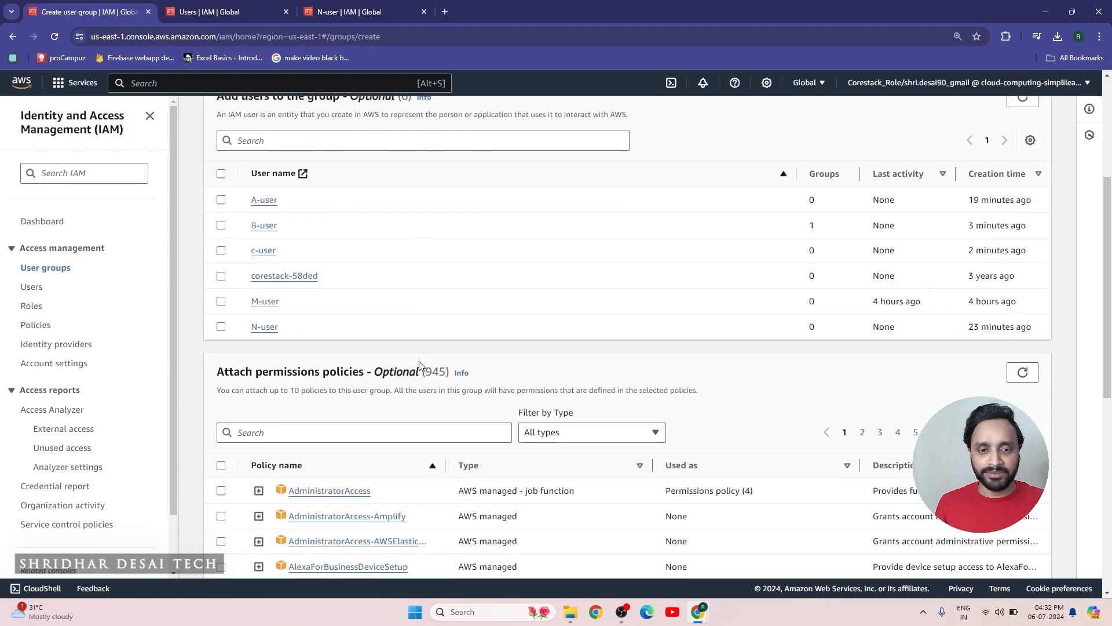
click(385, 433)
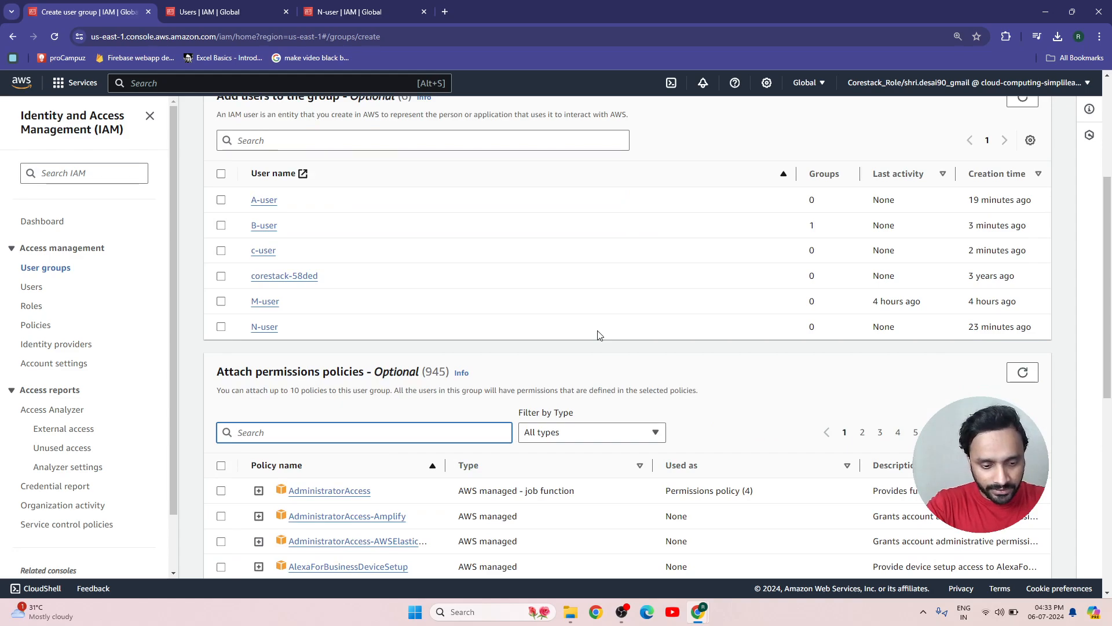
text(ec)
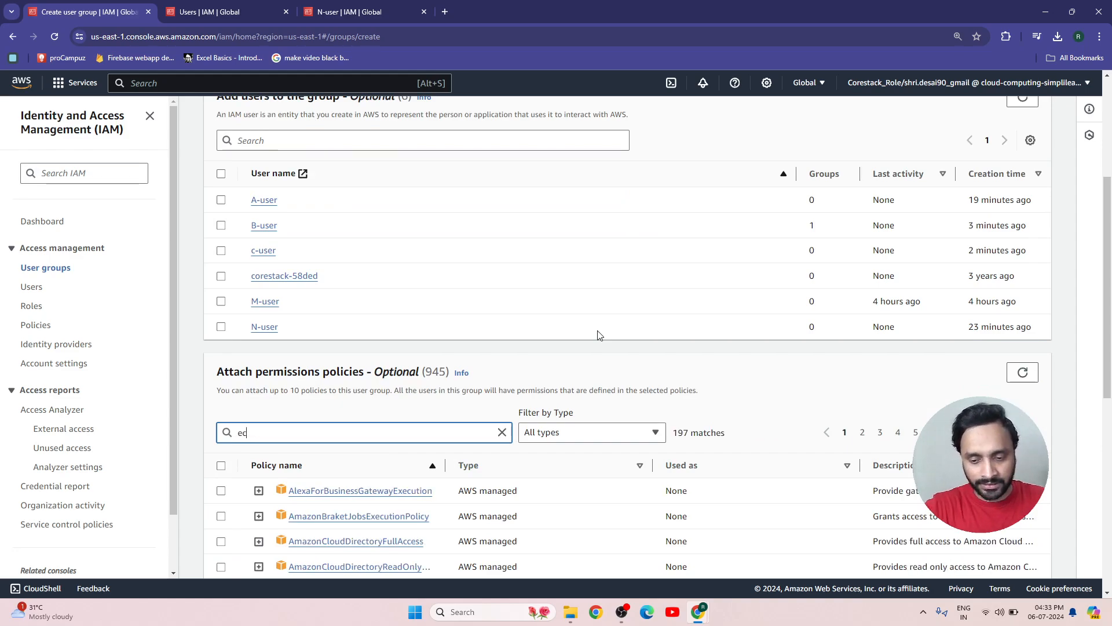
key(BackSpace)
key(BackSpace)
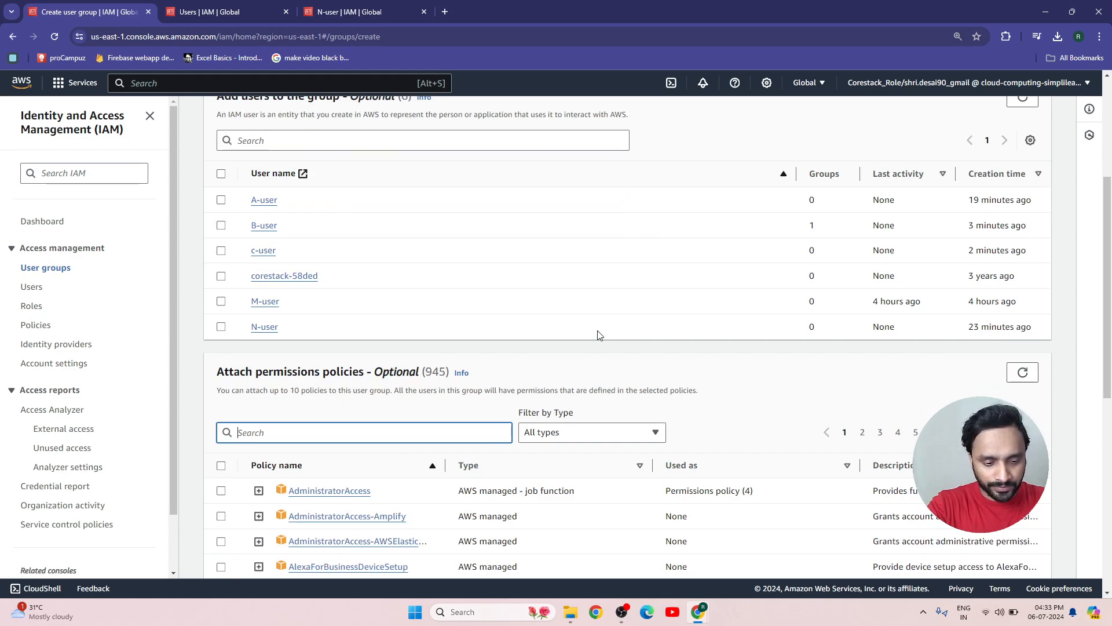
text(rds)
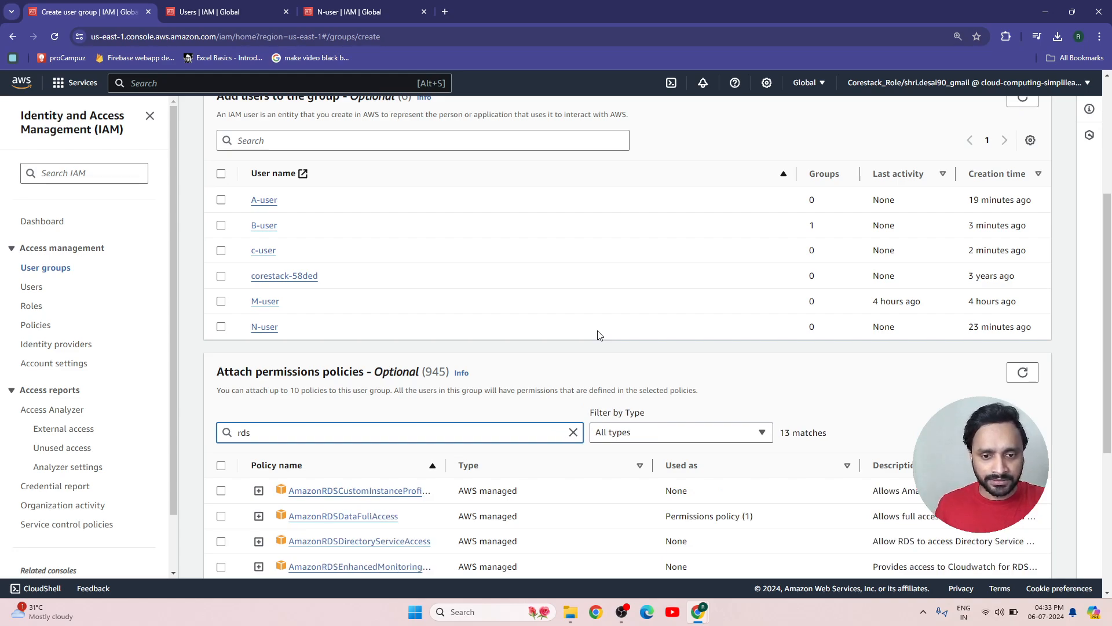
click(220, 516)
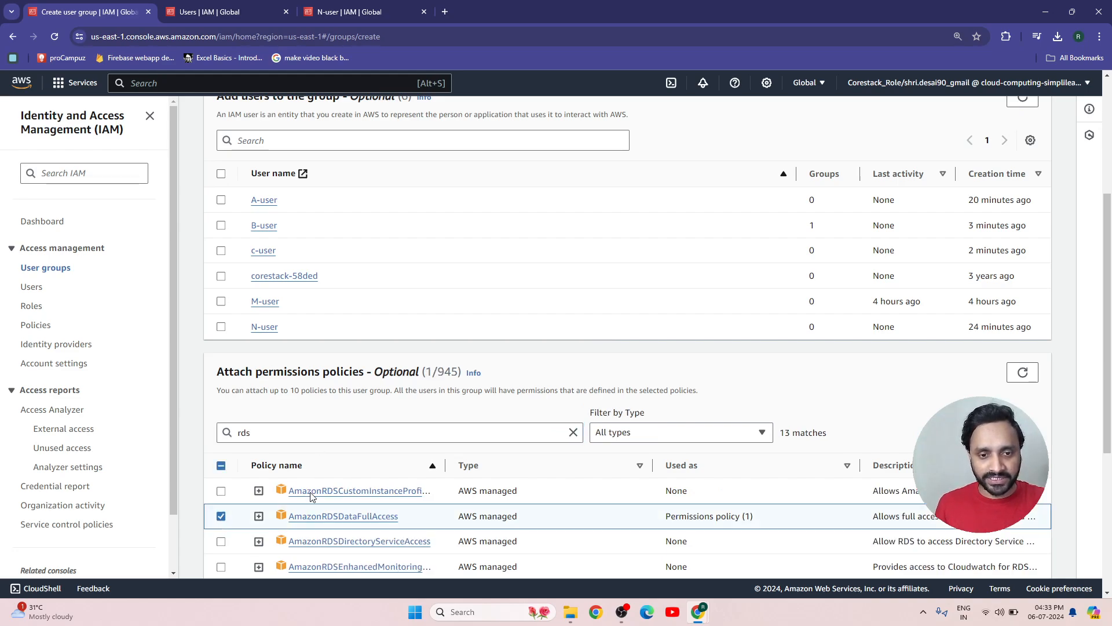
Filter the policies by bean, keep only AWSElasticBeanstalkReadOnly selected from the matches, and create the Devops user group
click(355, 434)
key(ctrl+a)
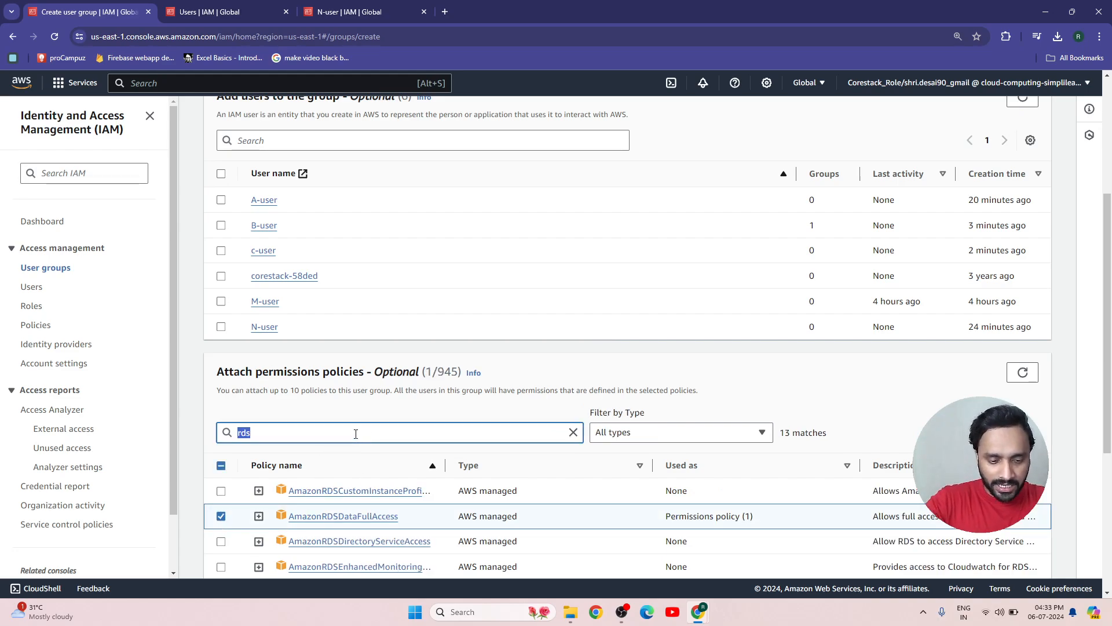
text(be)
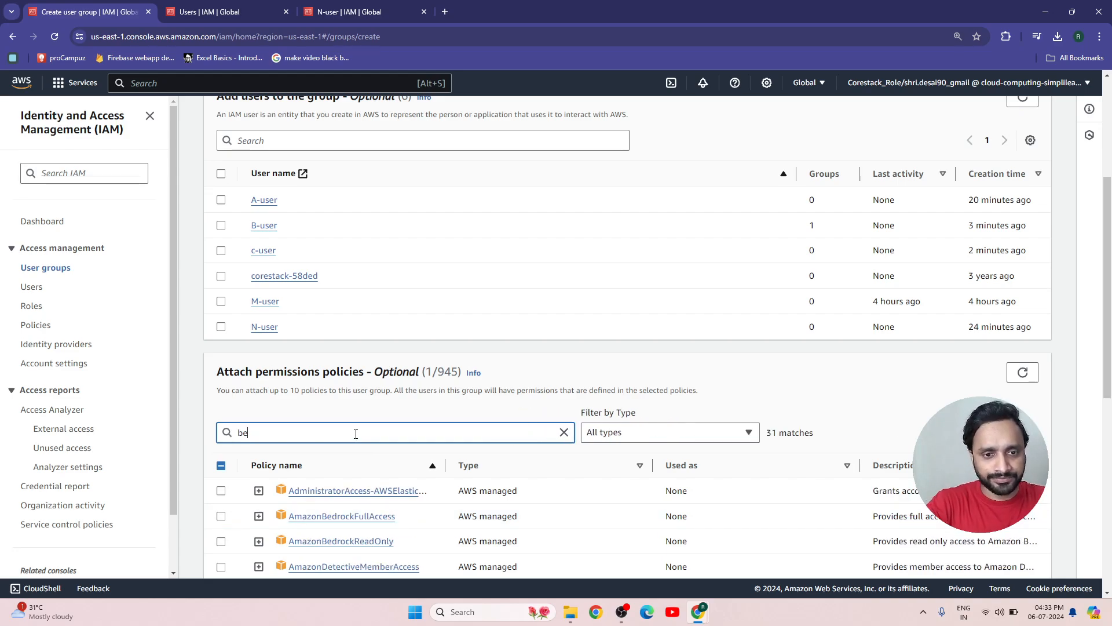
text(an)
click(220, 516)
scroll(230, 448, down, 3)
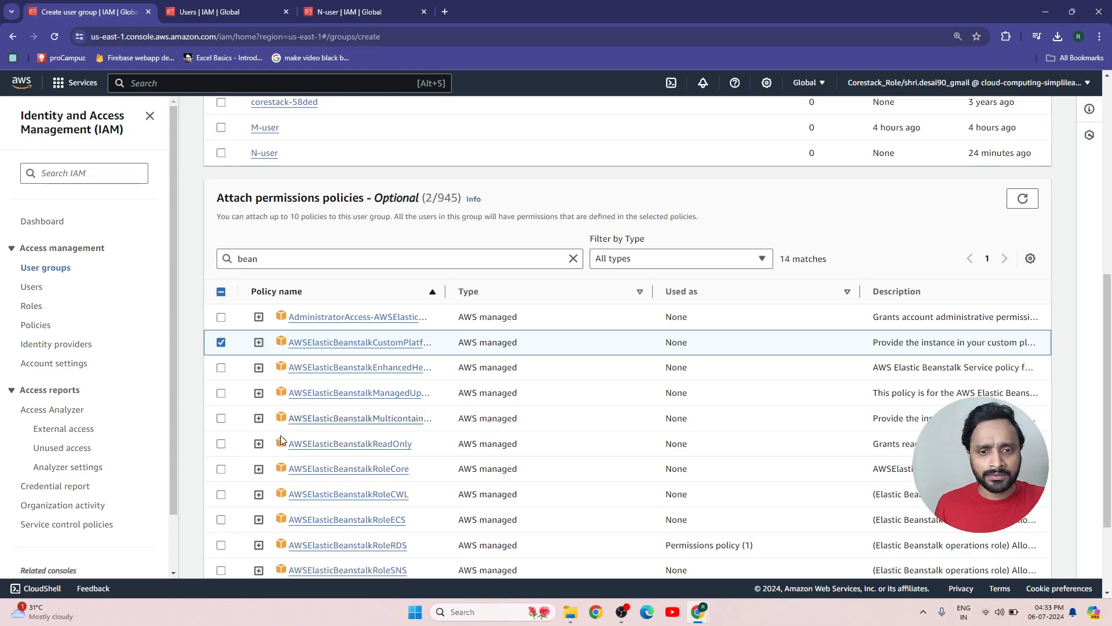
click(220, 444)
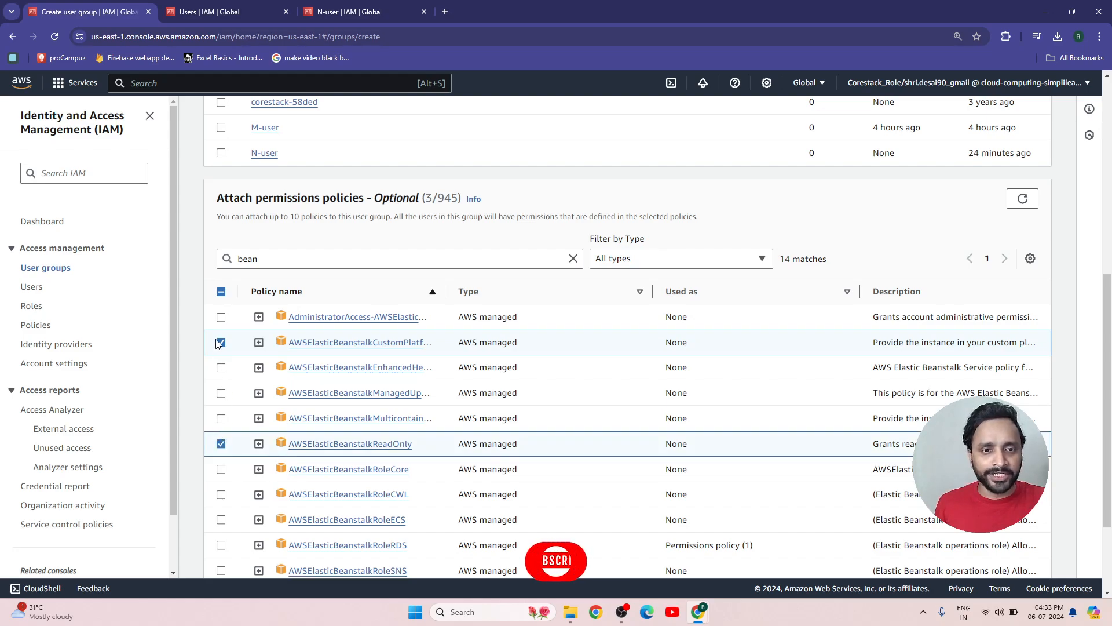
click(221, 343)
scroll(740, 392, down, 2)
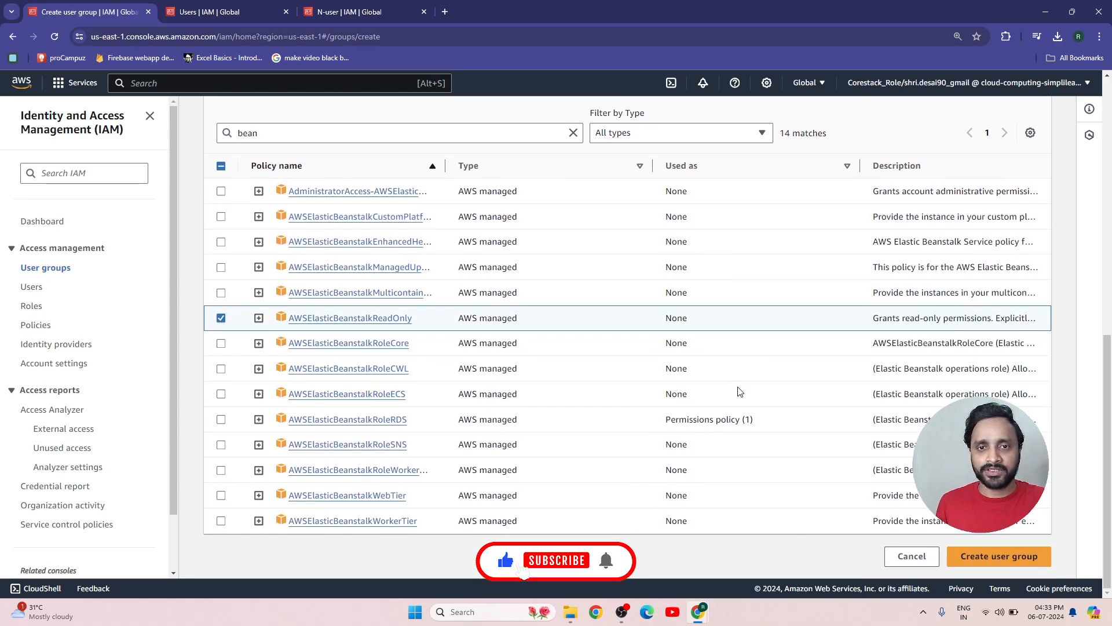
click(1000, 557)
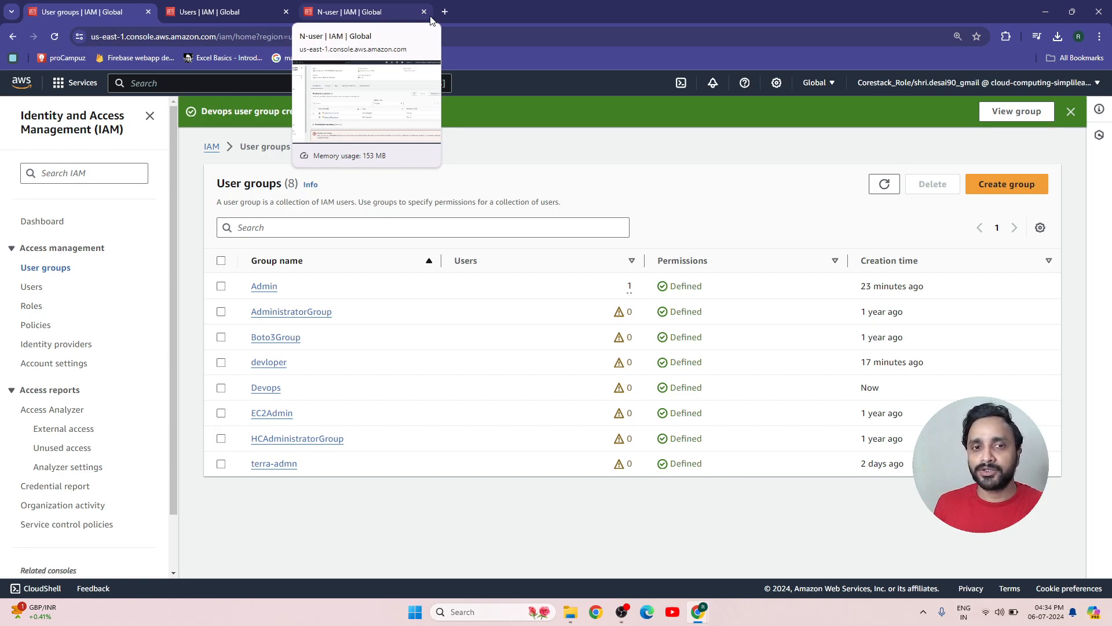
Open the Devops user group and add c-user to it
click(258, 388)
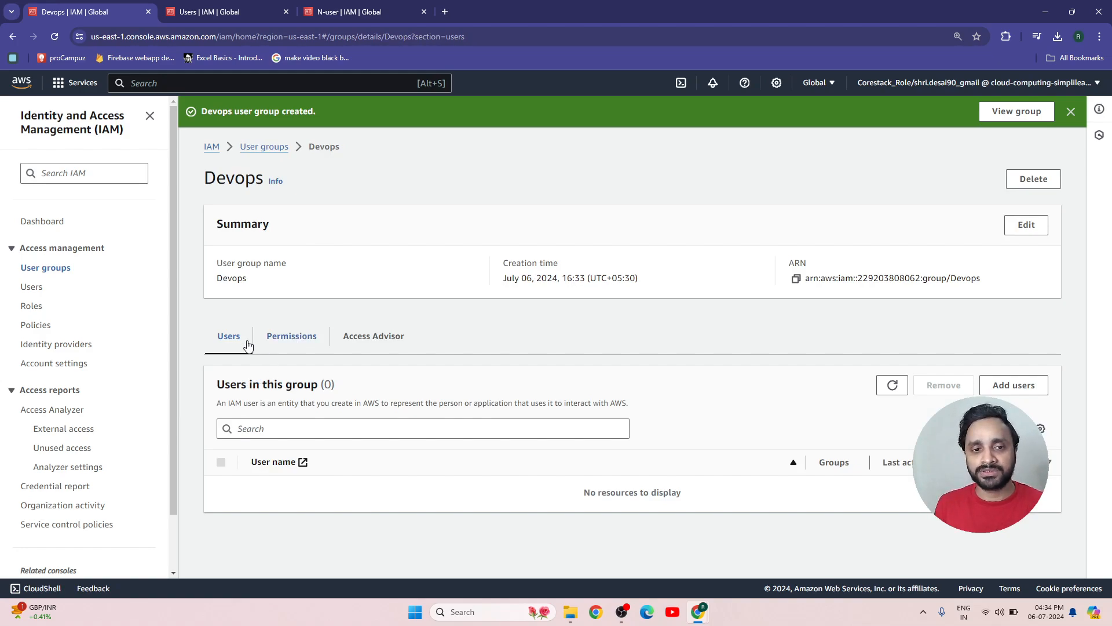
click(1005, 384)
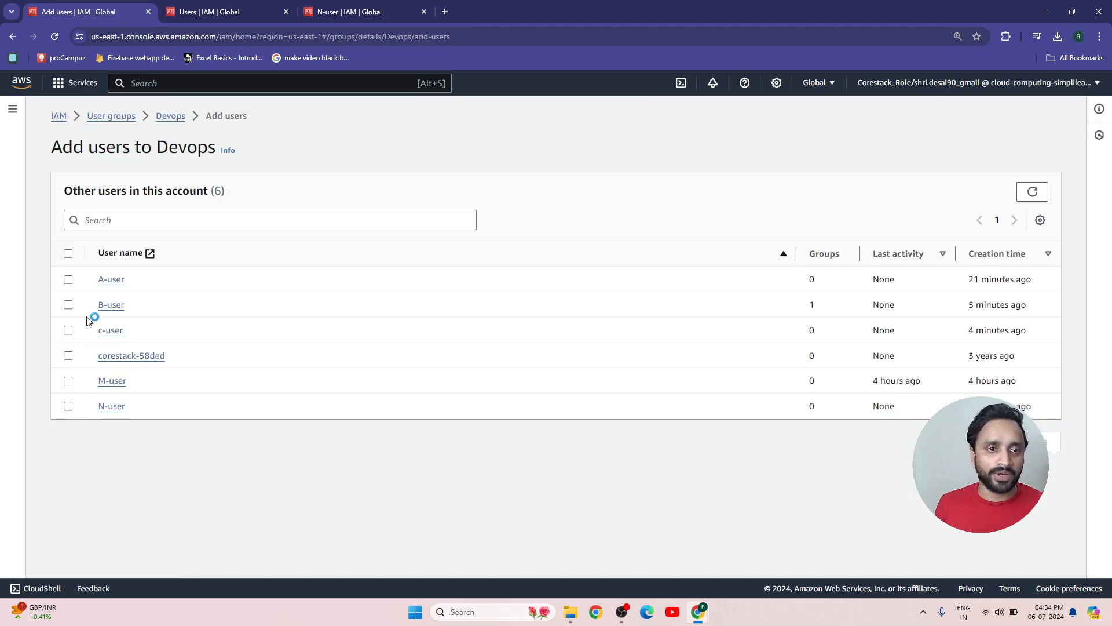
click(68, 330)
click(1037, 442)
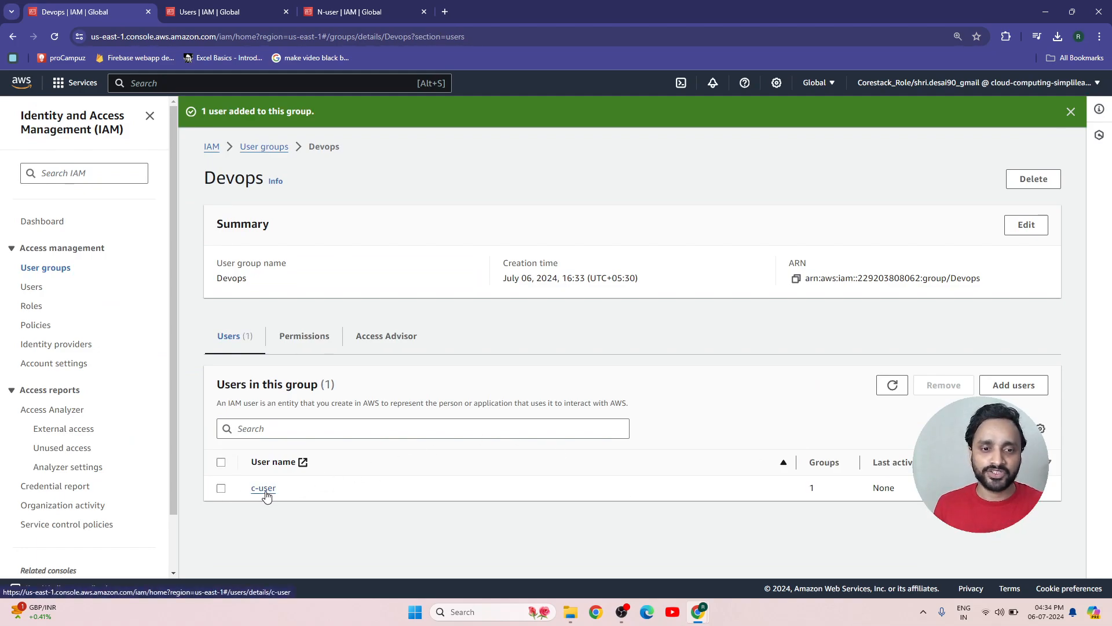
View the Devops group's permissions policies, and open c-user's details from the users list in the other browser tab
click(294, 346)
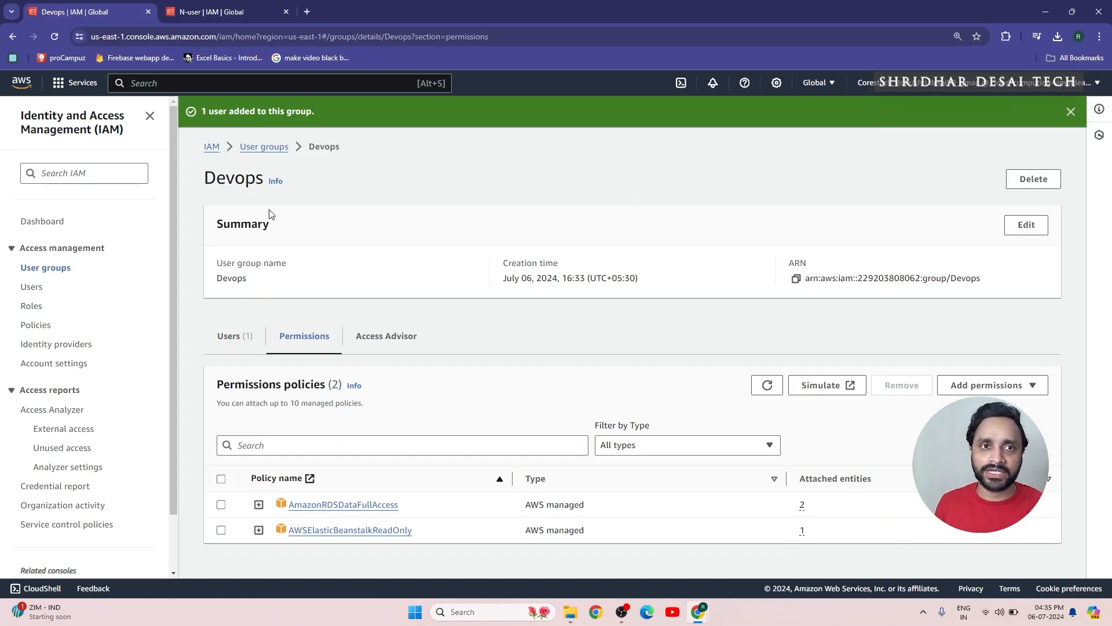
click(213, 13)
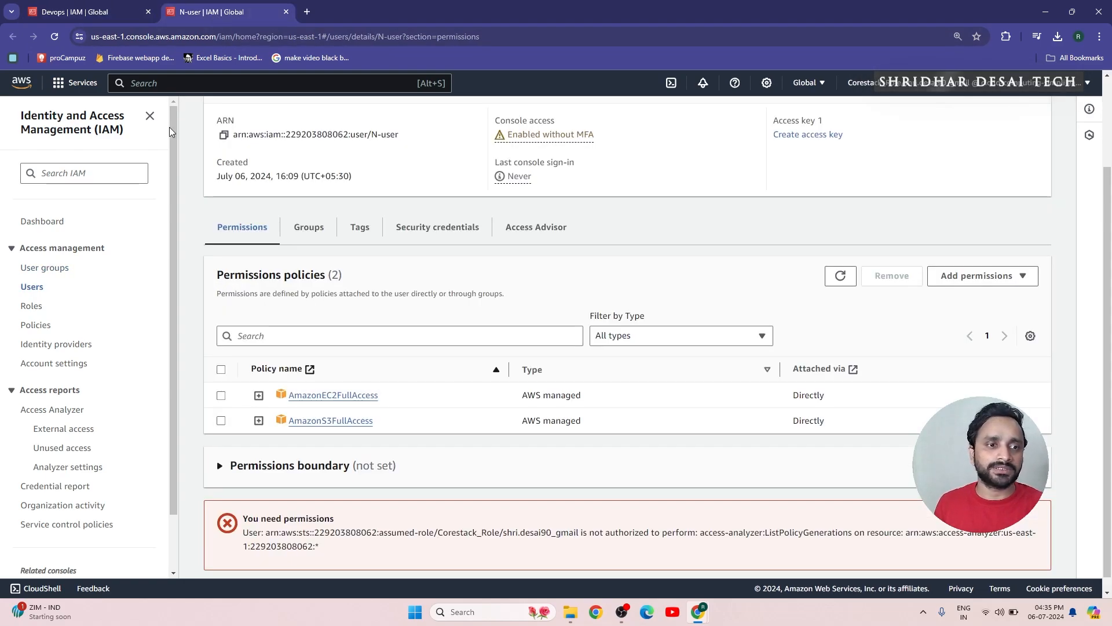
click(32, 287)
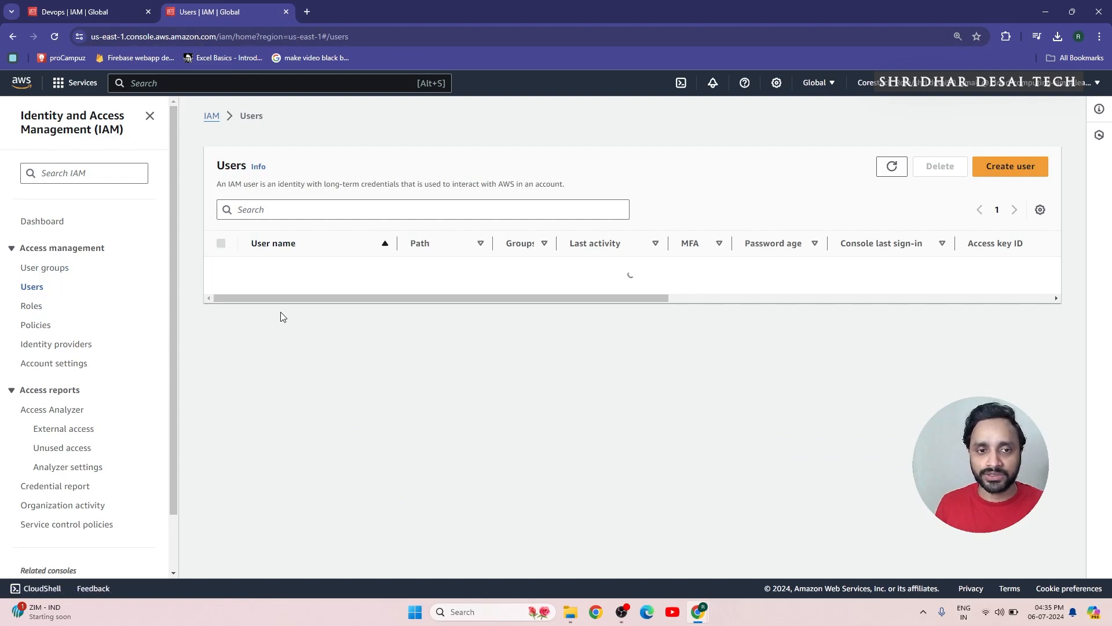
click(264, 321)
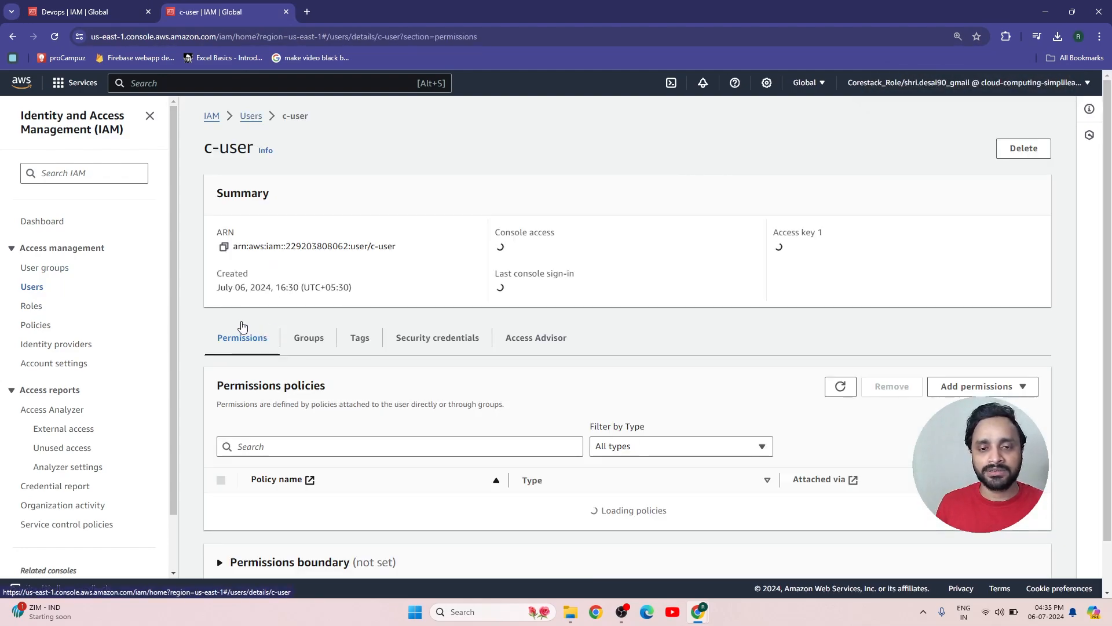
Review c-user's permissions policies, and open B-user from the Admin user group to examine its attached policies
scroll(319, 388, down, 3)
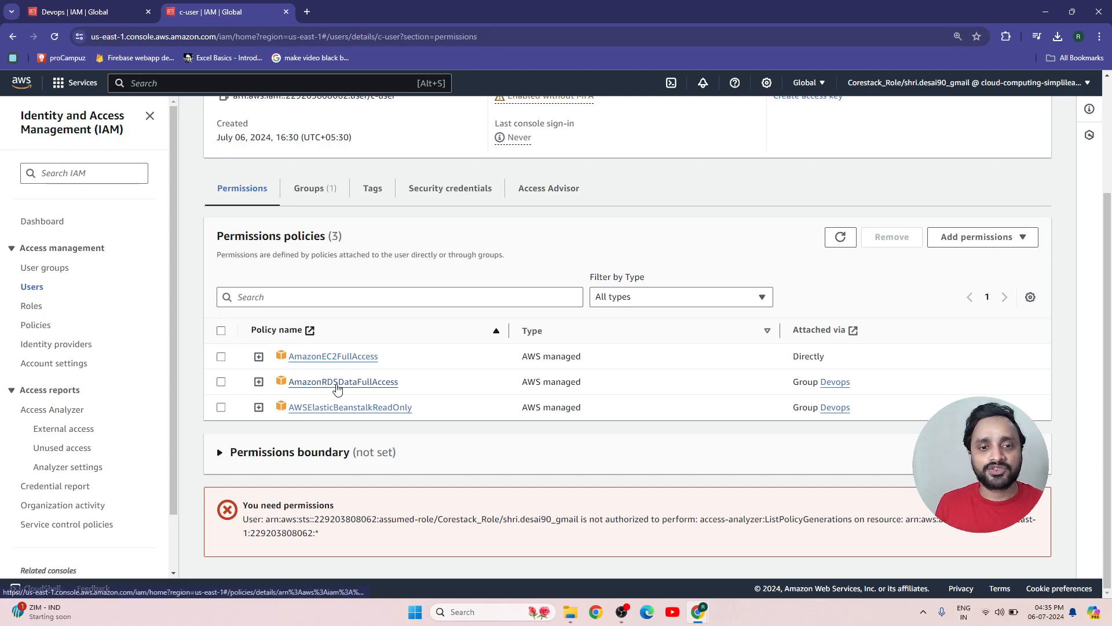
scroll(338, 387, up, 1)
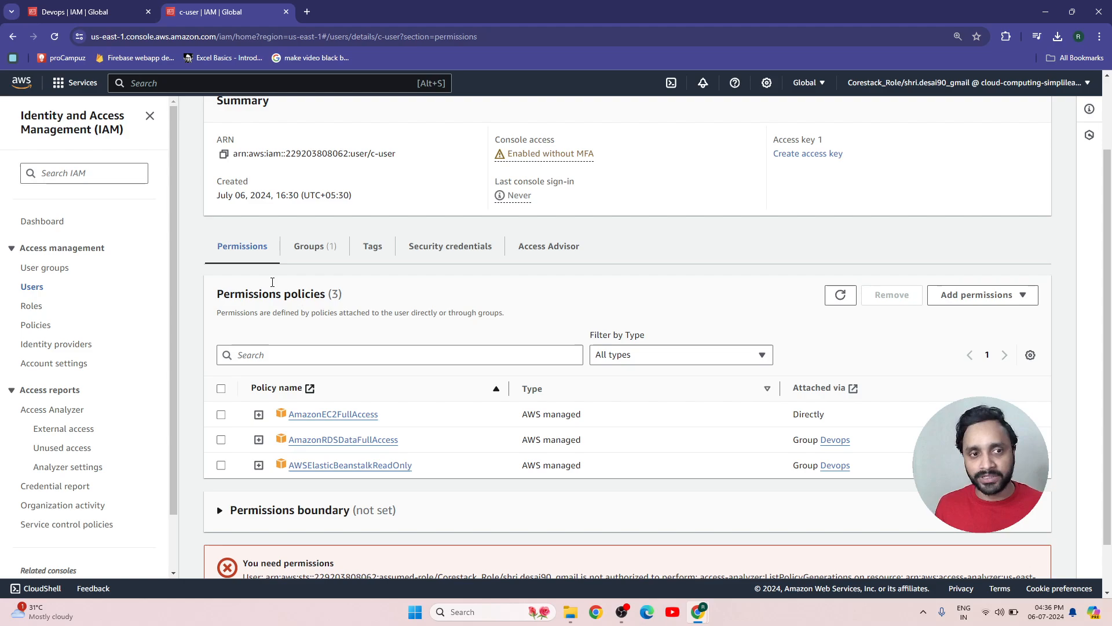
click(42, 268)
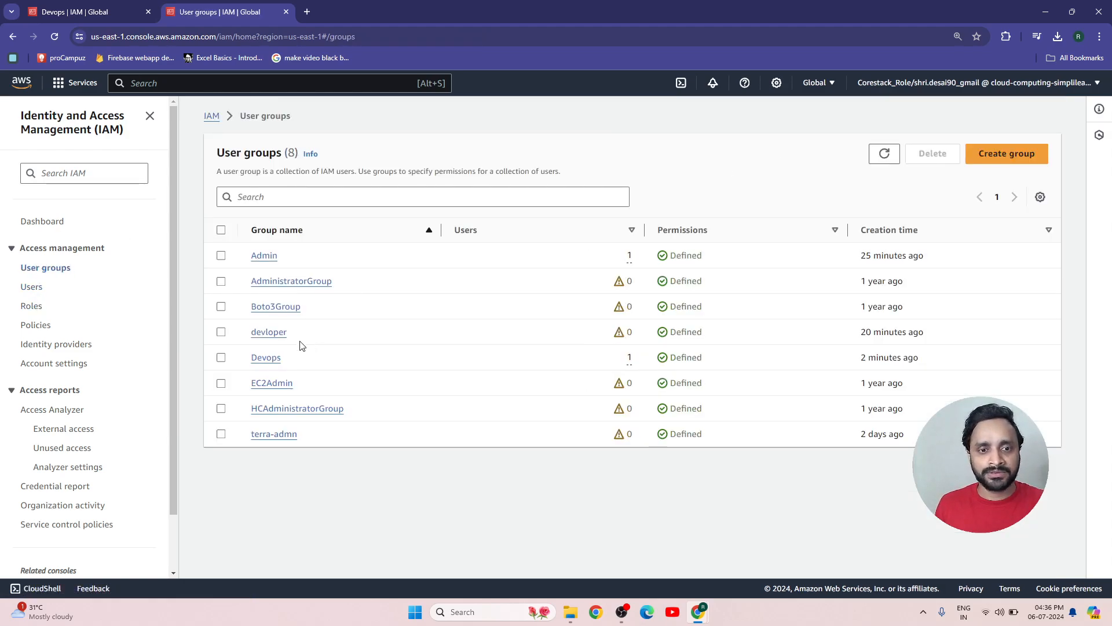
click(264, 256)
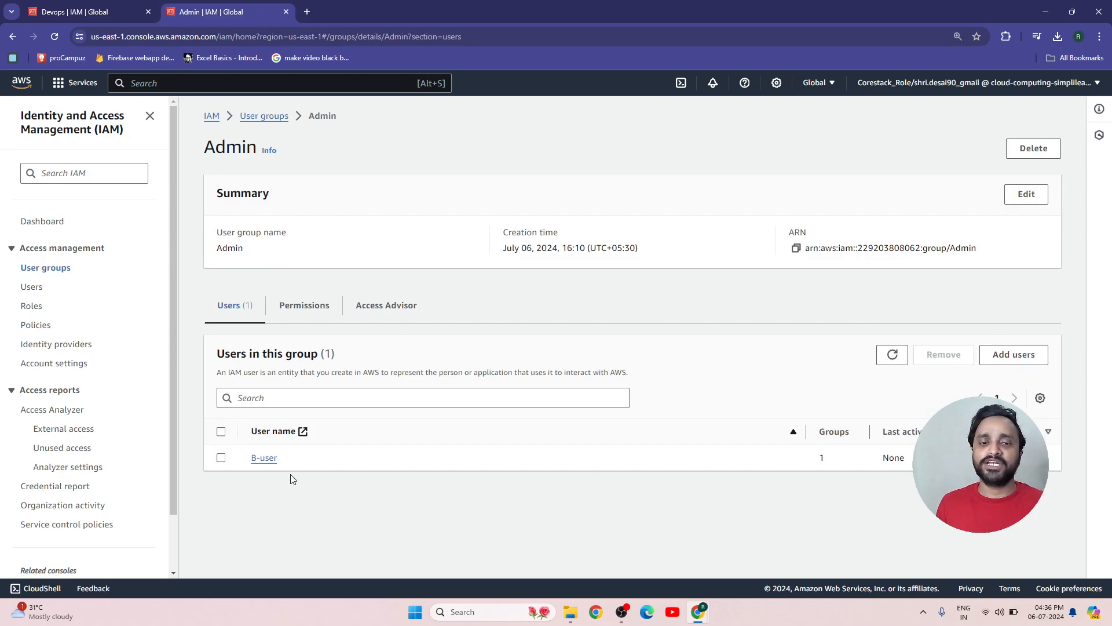
click(268, 460)
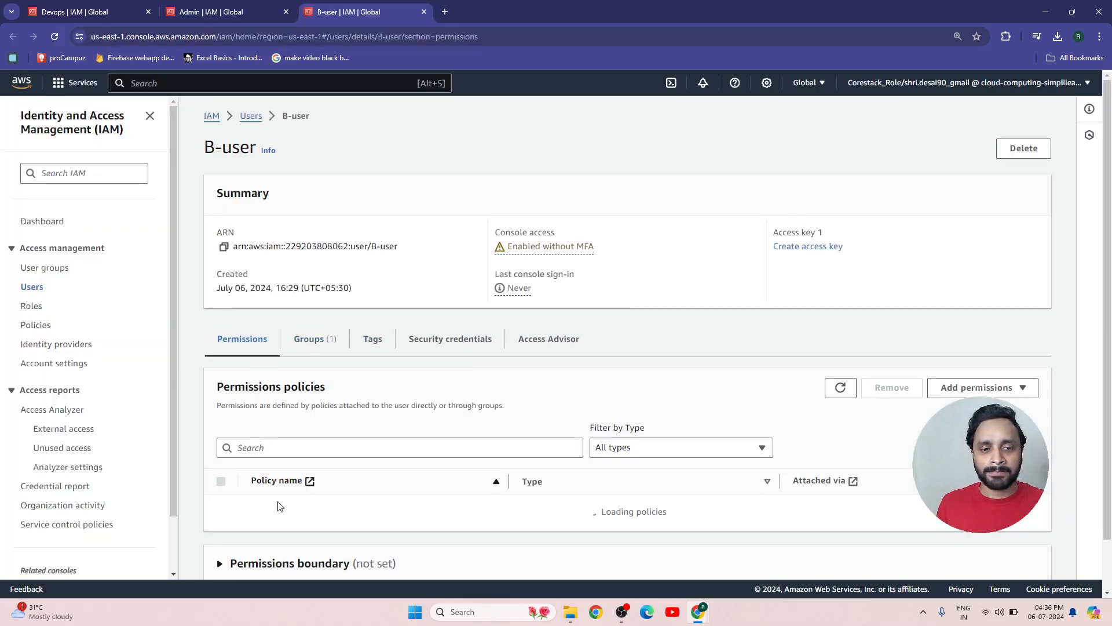
scroll(280, 498, down, 2)
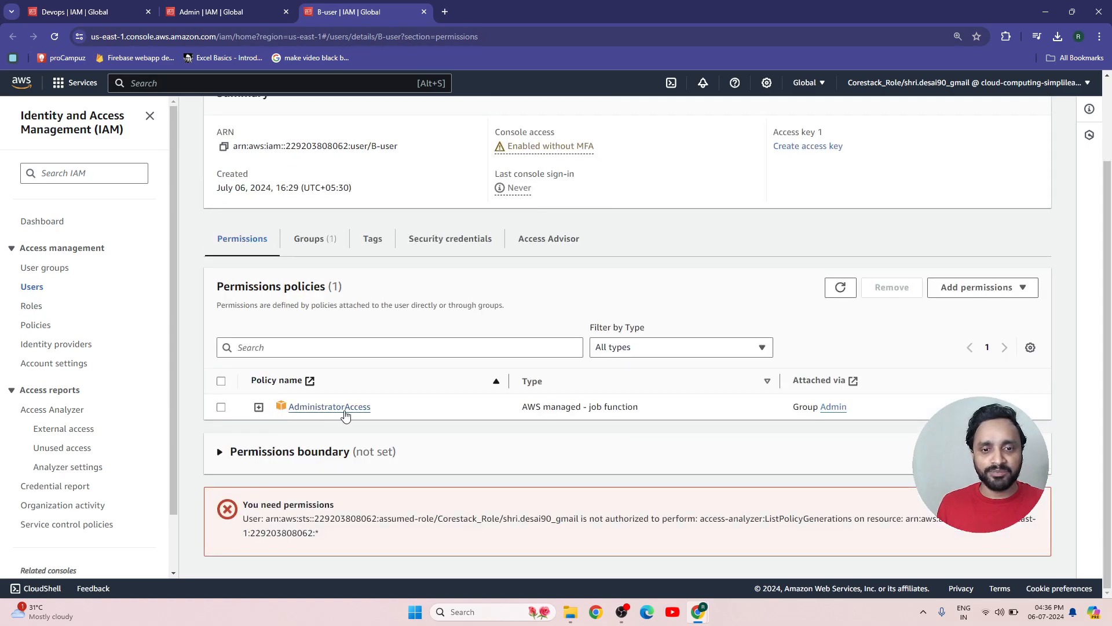
Return to the Admin user group and add c-user to it
click(176, 12)
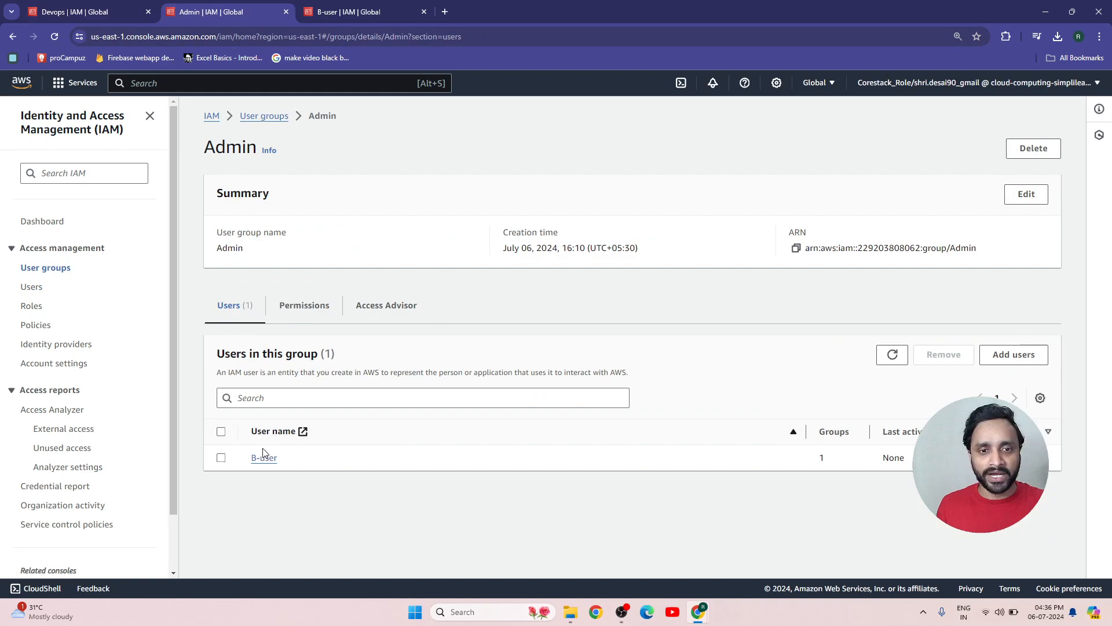
click(1001, 355)
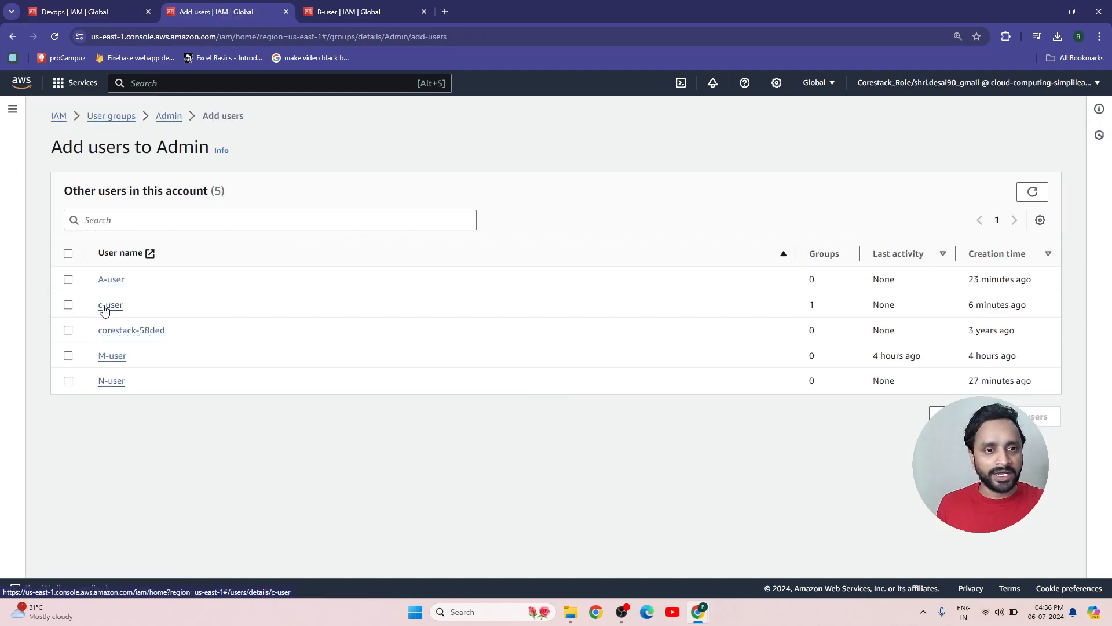
click(68, 304)
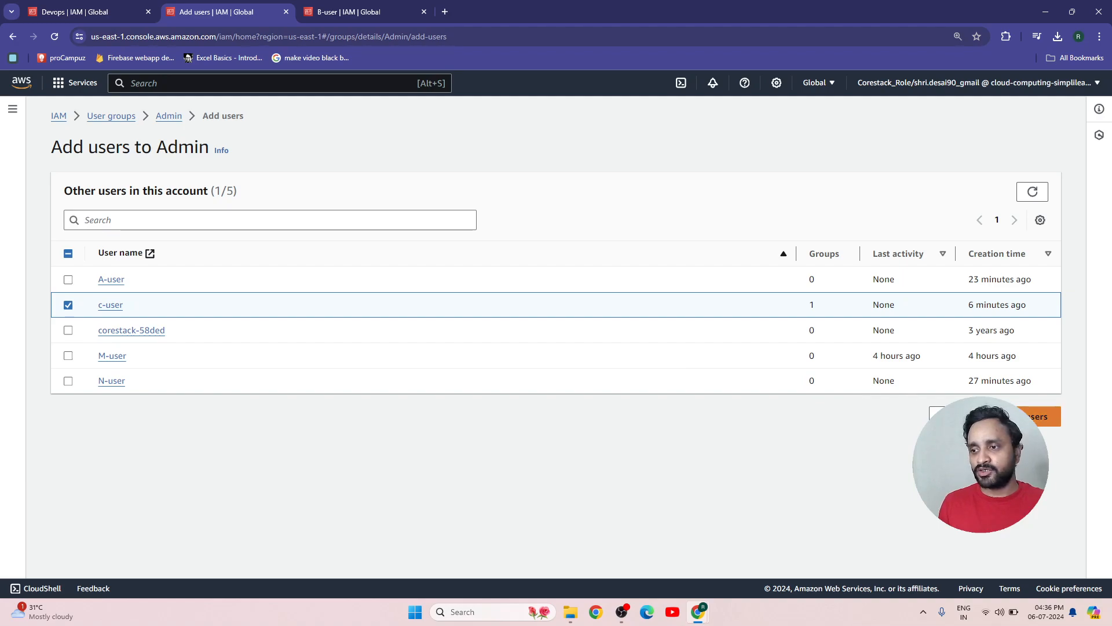
click(1039, 416)
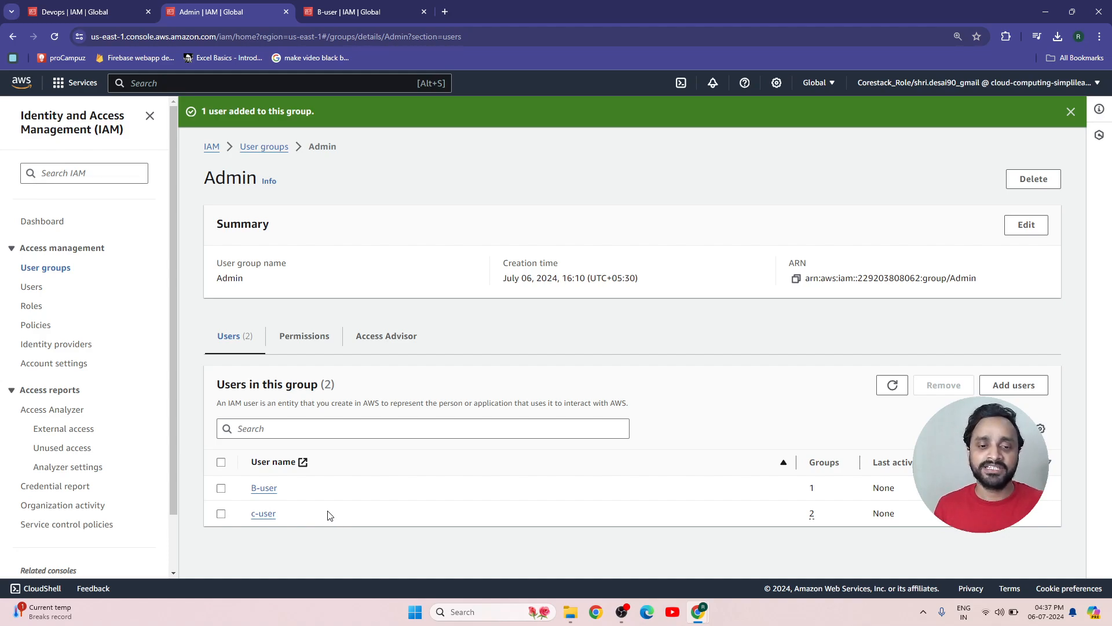
Open c-user from the Admin group's members and review its permissions policies and user group memberships
click(262, 514)
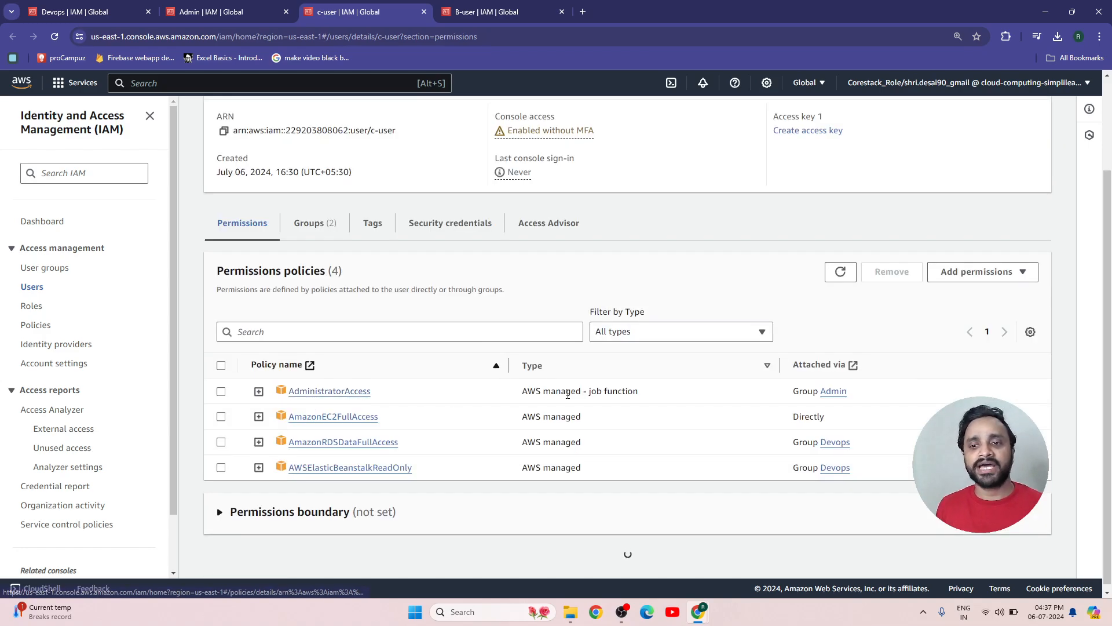
scroll(824, 401, down, 1)
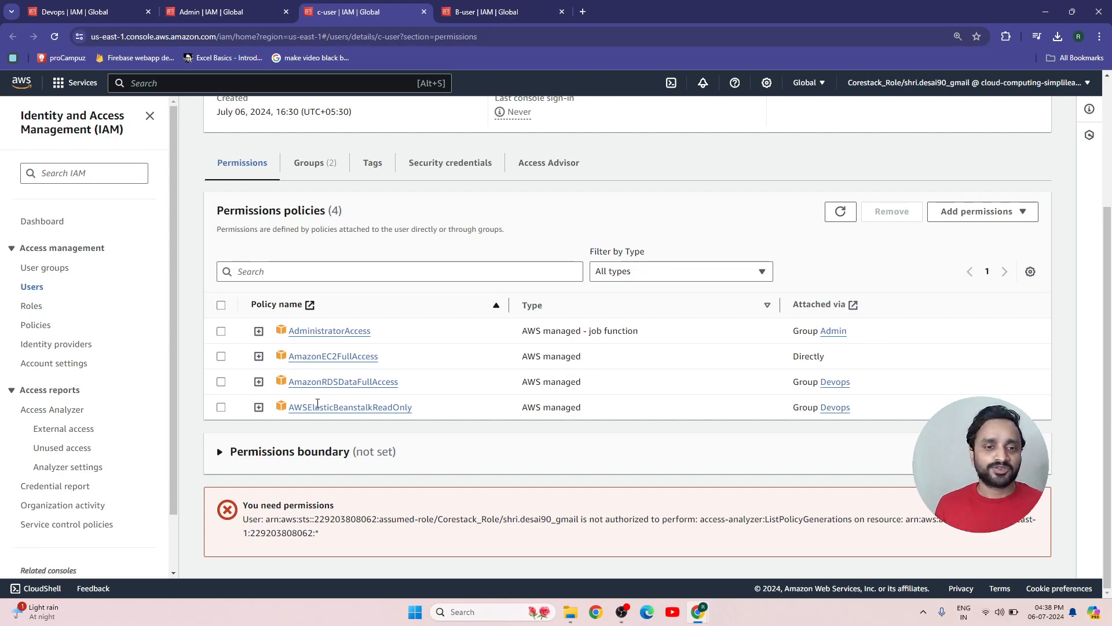
click(301, 163)
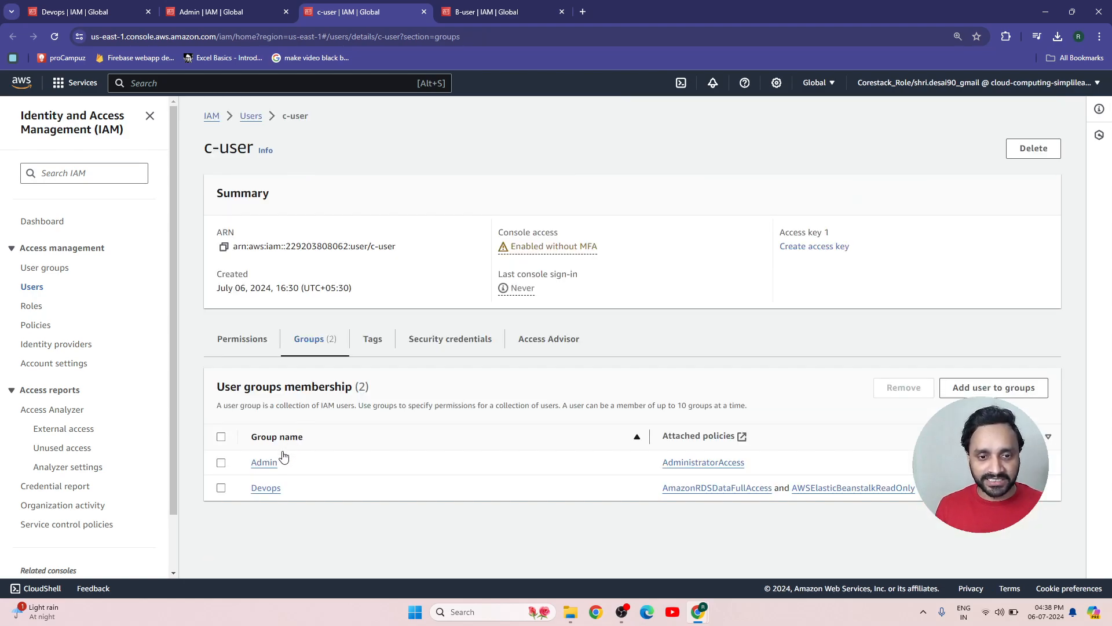